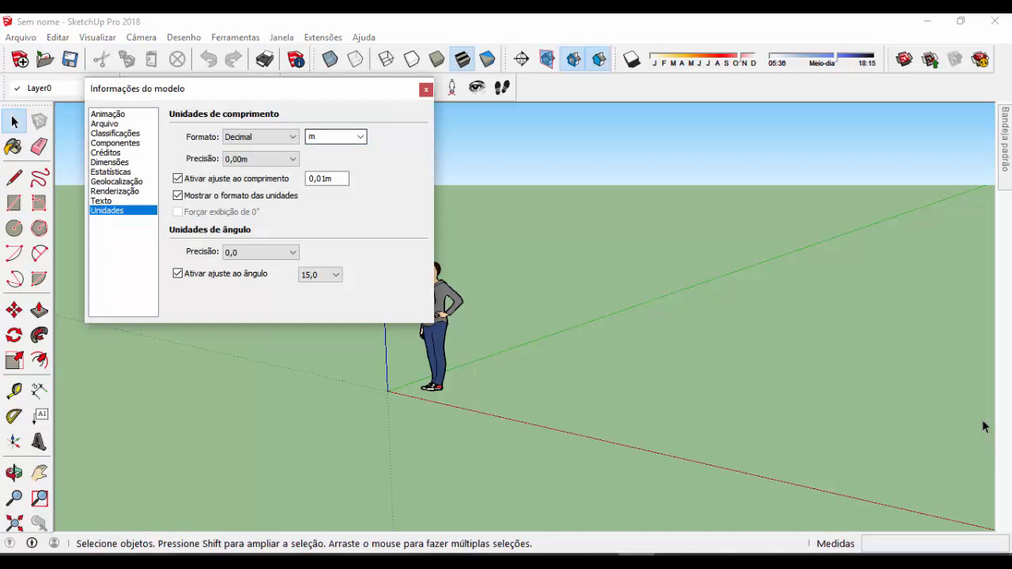
# Set the model's length unit to cm and close the model information settings
pyautogui.click(360, 136)
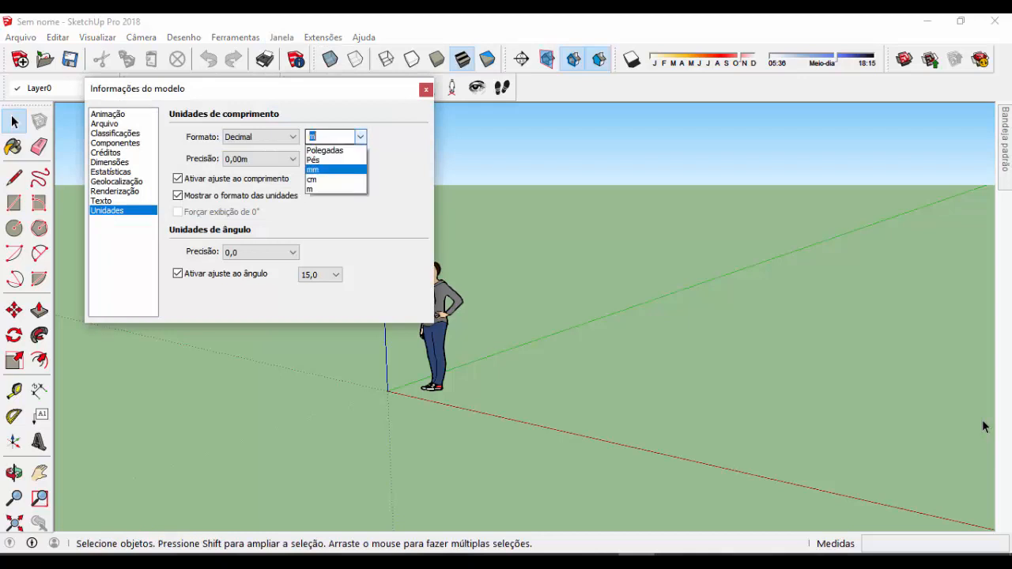
pyautogui.click(318, 180)
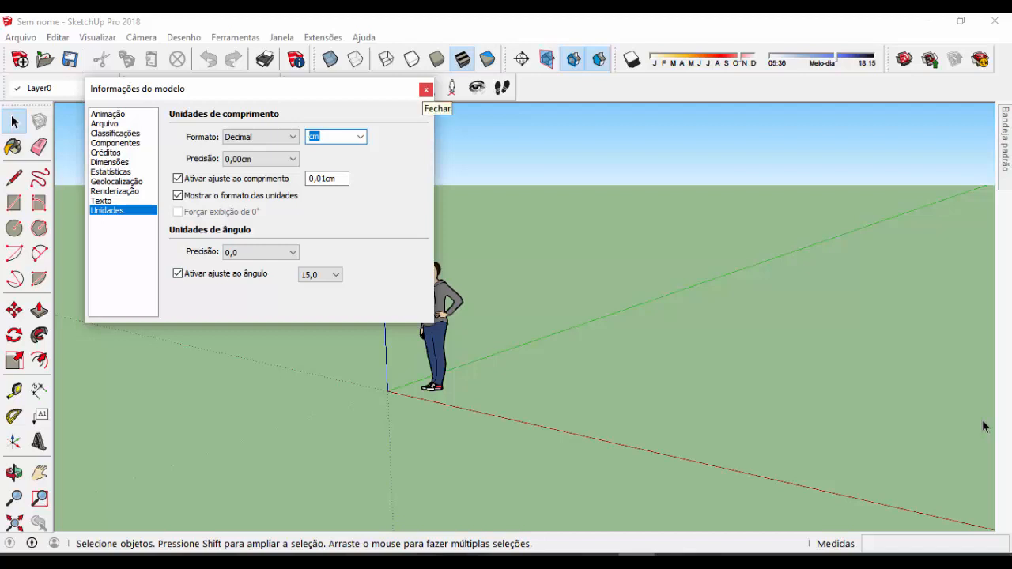
pyautogui.click(425, 89)
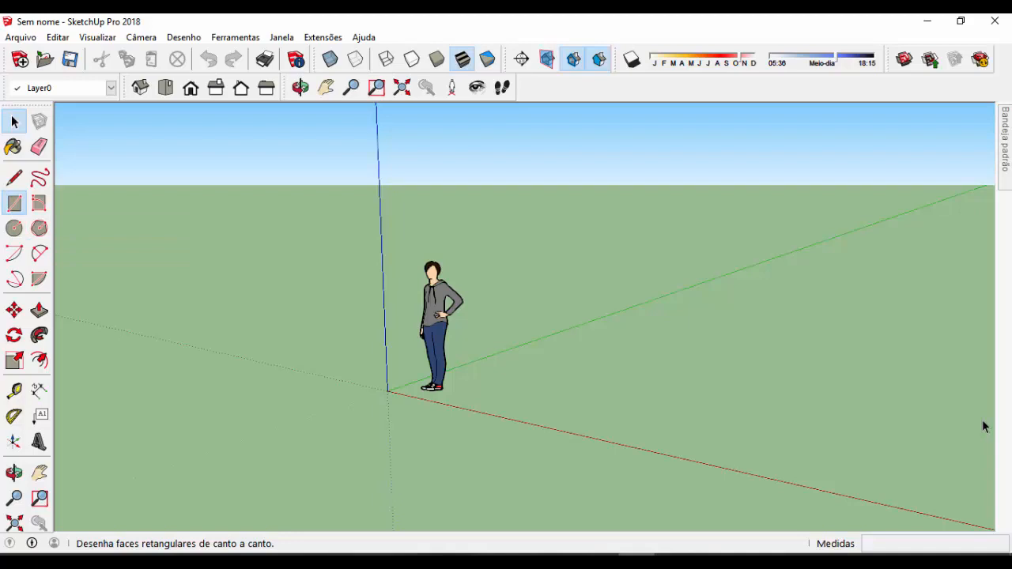
# Draw a 300 by 300 cm square on the ground beside the human figure with the Rectangle tool
pyautogui.click(14, 203)
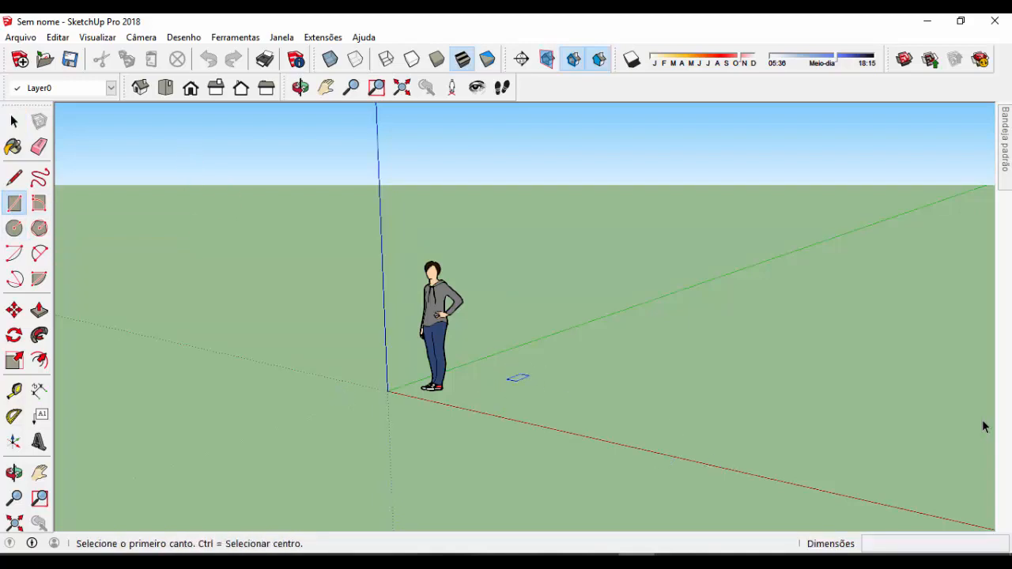
pyautogui.click(506, 373)
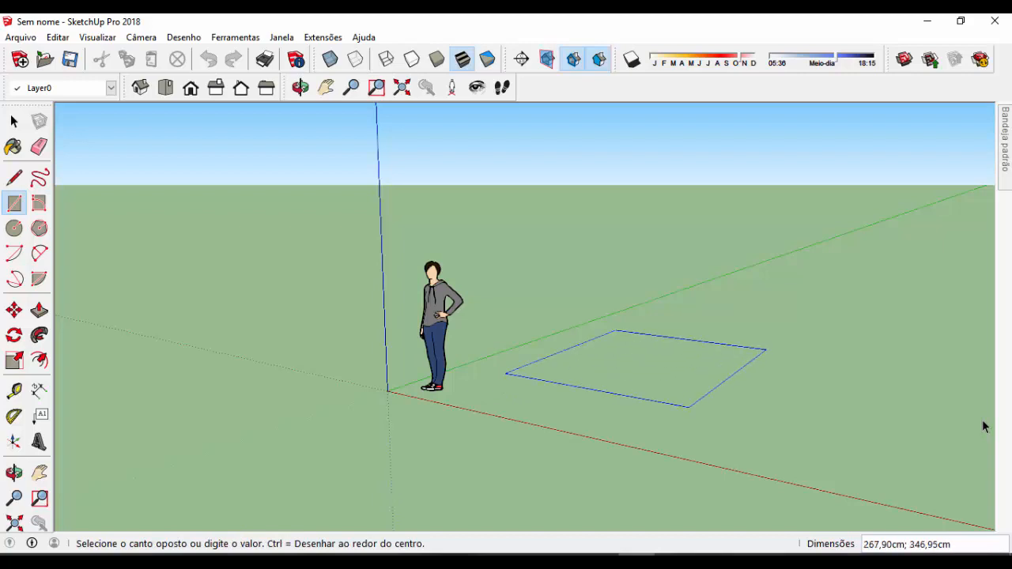
pyautogui.moveTo(766, 349); pyautogui.dragTo(769, 366, button='middle')
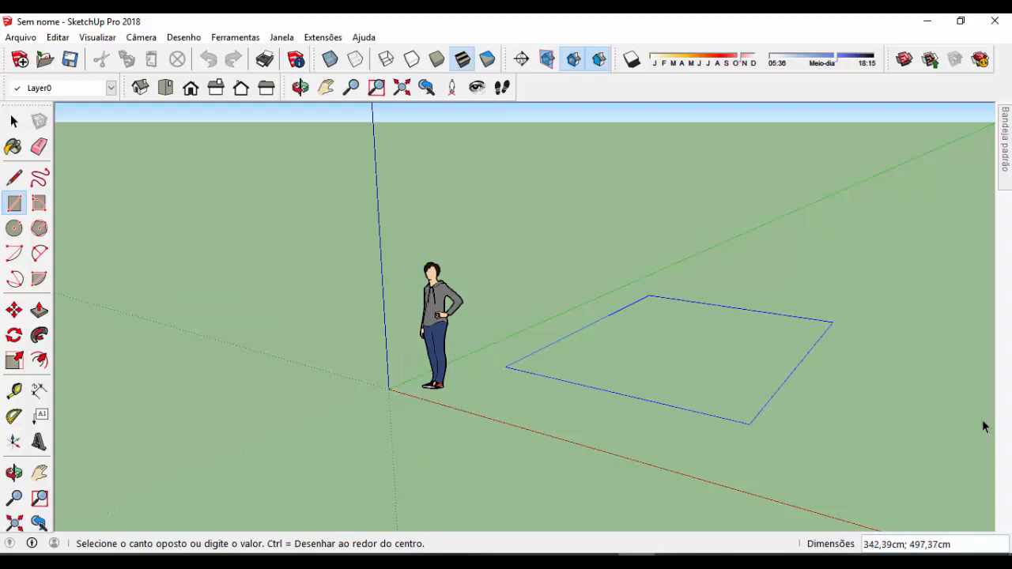
pyautogui.write('300;300')
pyautogui.press('Return')
# Draw a second 300 by 300 cm square on the ground, spaced along the red axis from the first
pyautogui.moveTo(641, 222); pyautogui.dragTo(648, 348, button='middle')
pyautogui.scroll(-2, 646, 291)
pyautogui.moveTo(688, 320); pyautogui.dragTo(705, 302, button='middle')
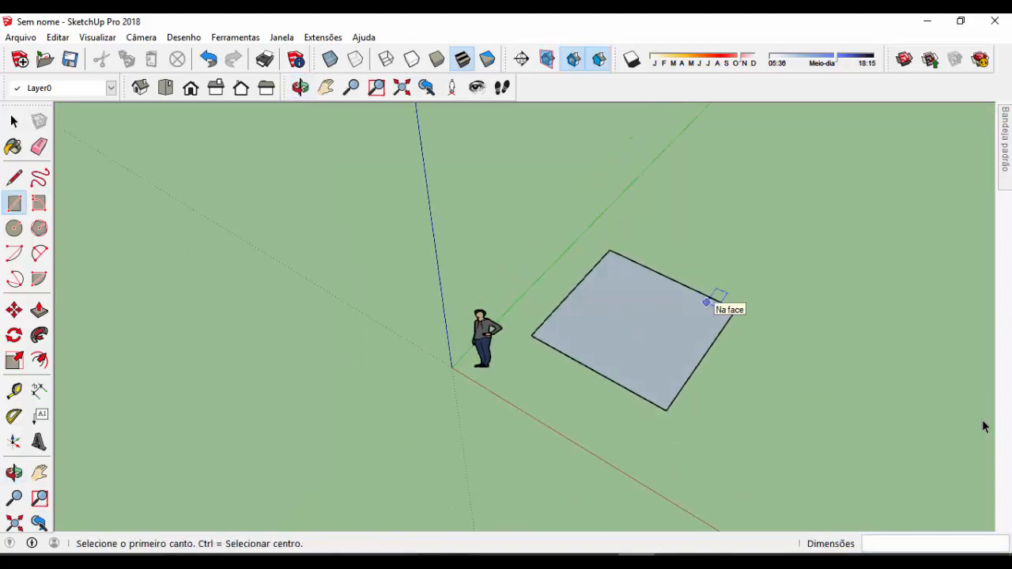
pyautogui.scroll(-2, 379, 264)
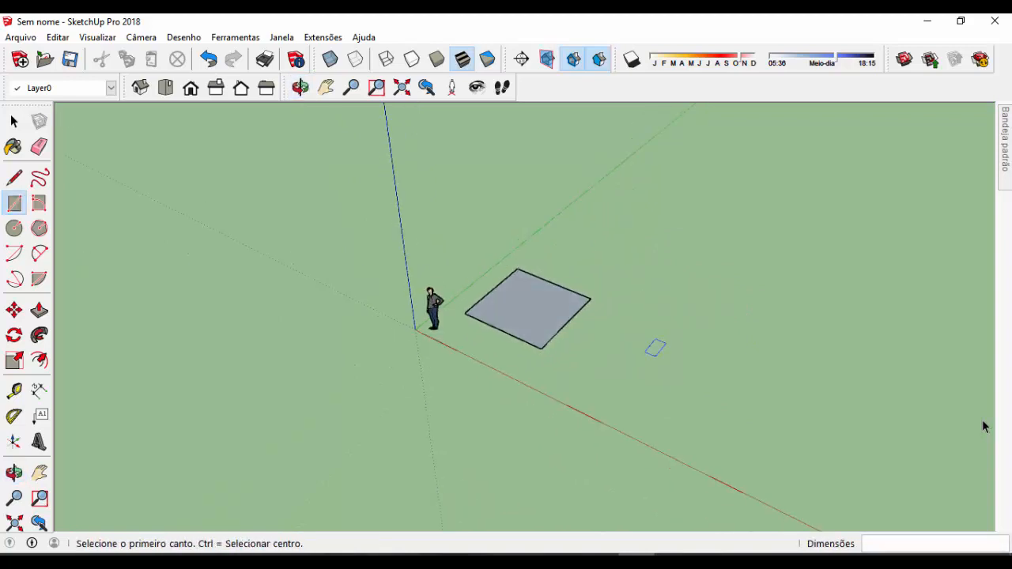
pyautogui.click(597, 371)
pyautogui.write('300;300')
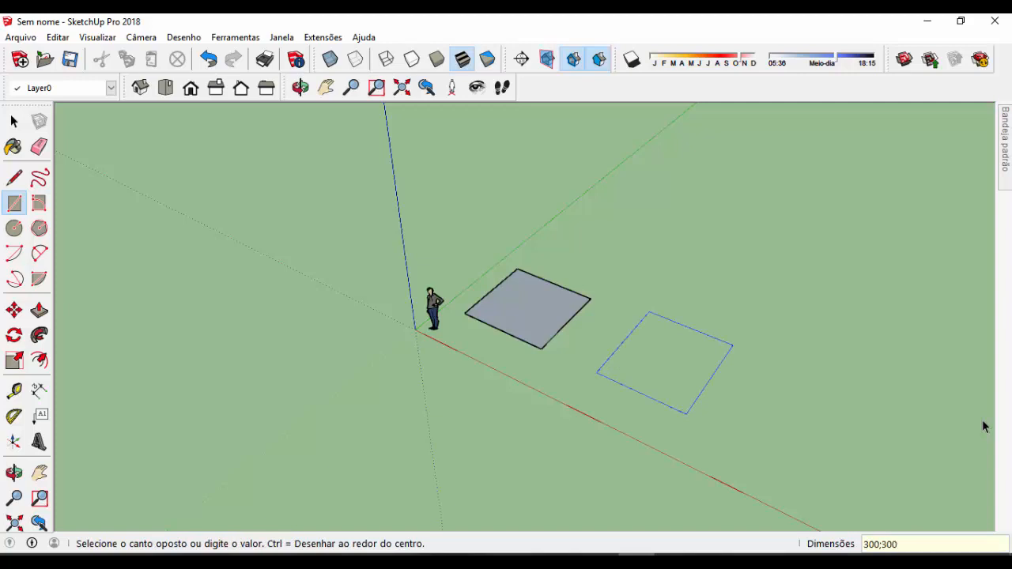
pyautogui.press('Return')
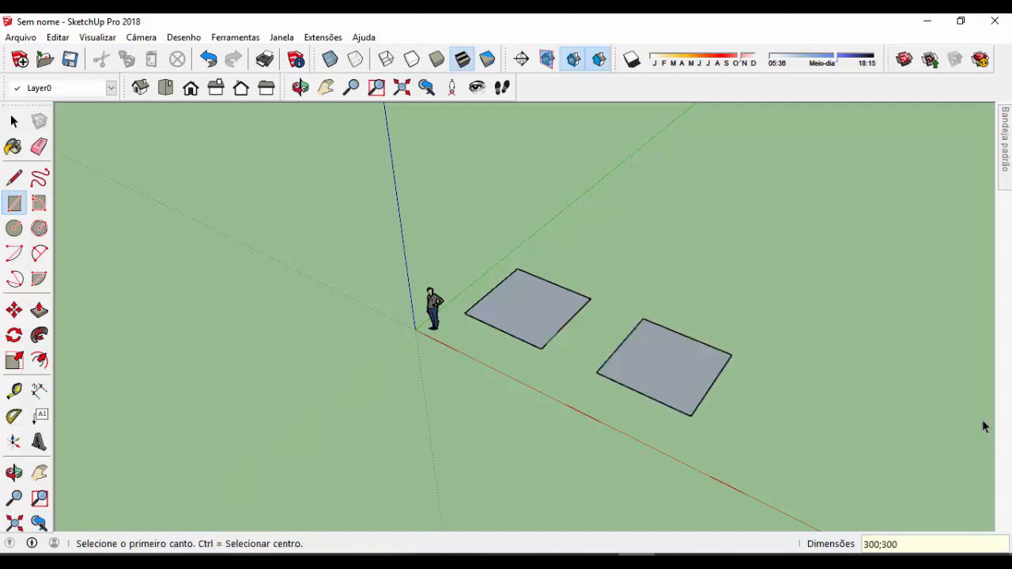
# Draw a third 300 by 300 cm square beyond the second one, continuing the row
pyautogui.click(736, 433)
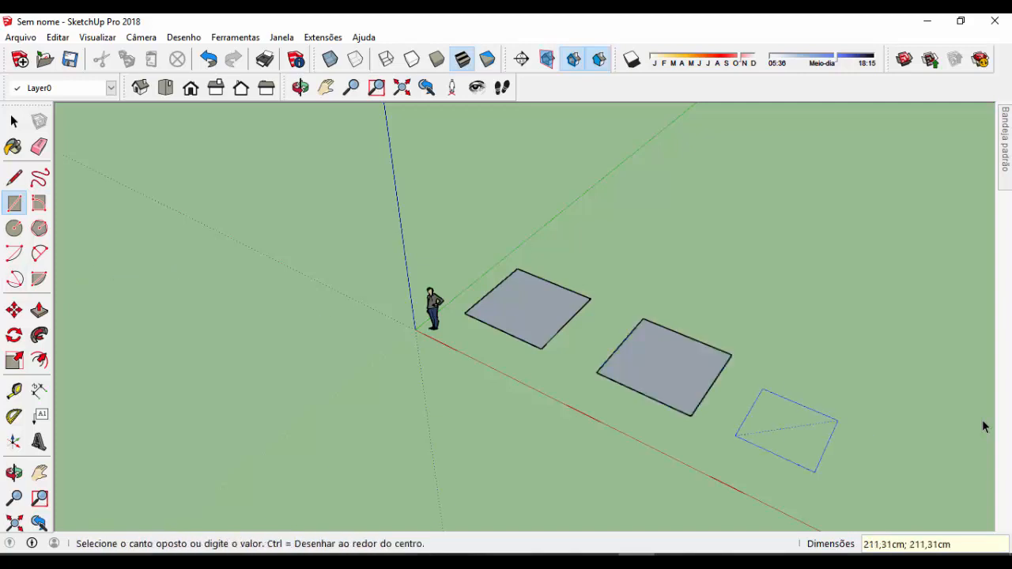
pyautogui.write('300;300')
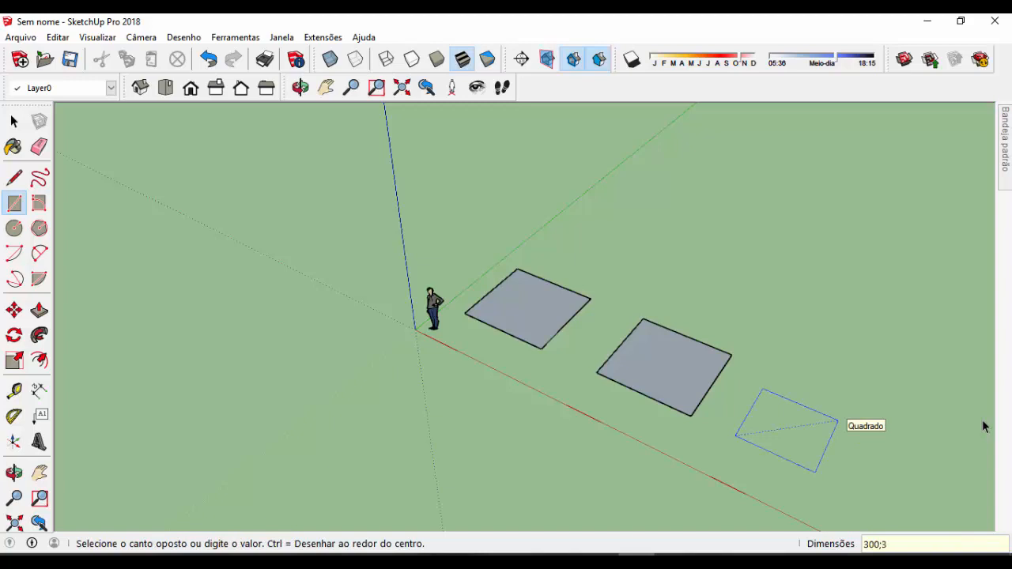
pyautogui.press('Return')
# Push/Pull the square nearest the human figure 300 cm upward into a cube
pyautogui.moveTo(648, 191); pyautogui.dragTo(648, 158, button='middle')
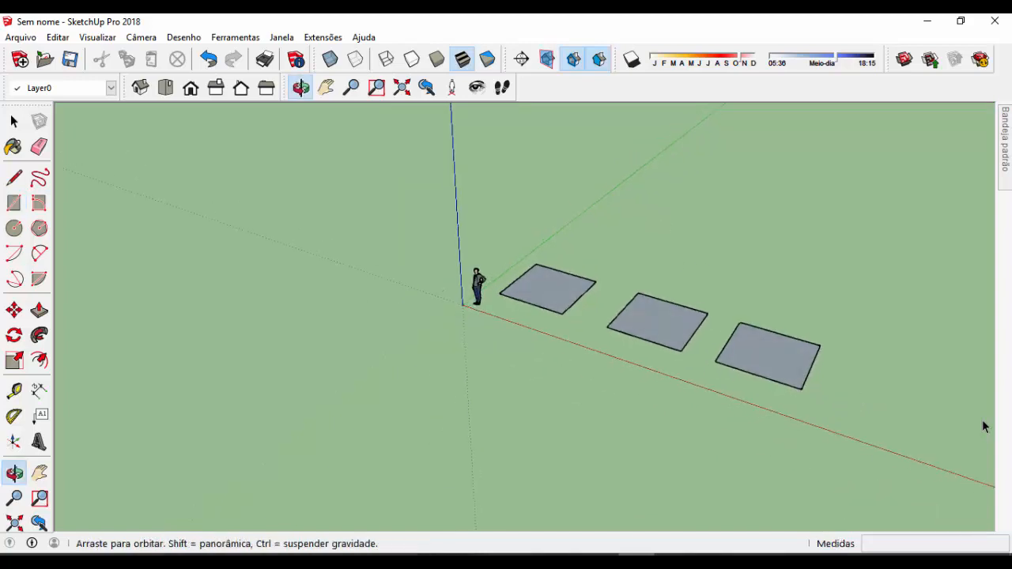
pyautogui.scroll(-2, 374, 279)
pyautogui.scroll(2, 690, 324)
pyautogui.middleClick(403, 312)
pyautogui.scroll(-2, 709, 278)
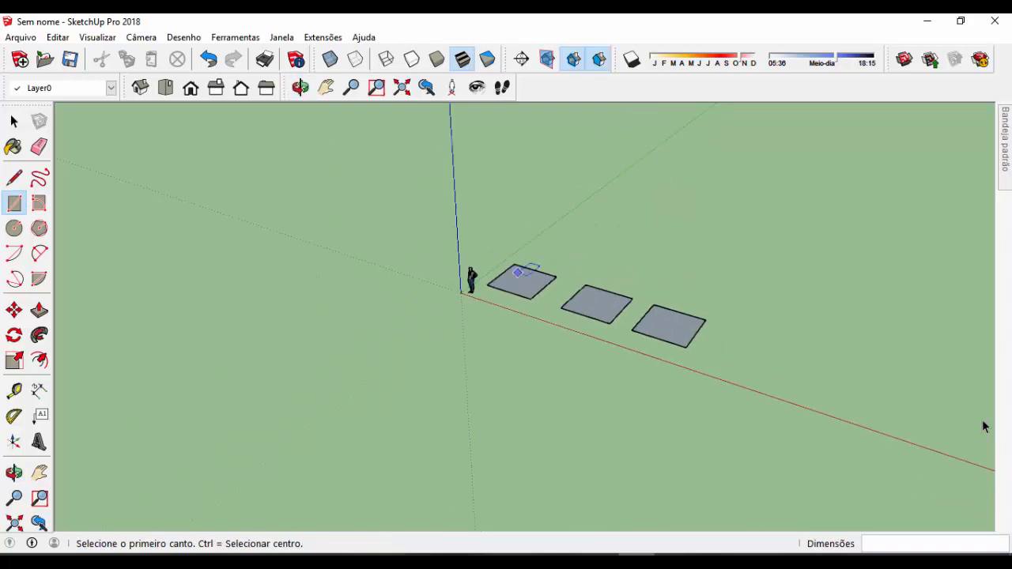
pyautogui.scroll(3, 585, 259)
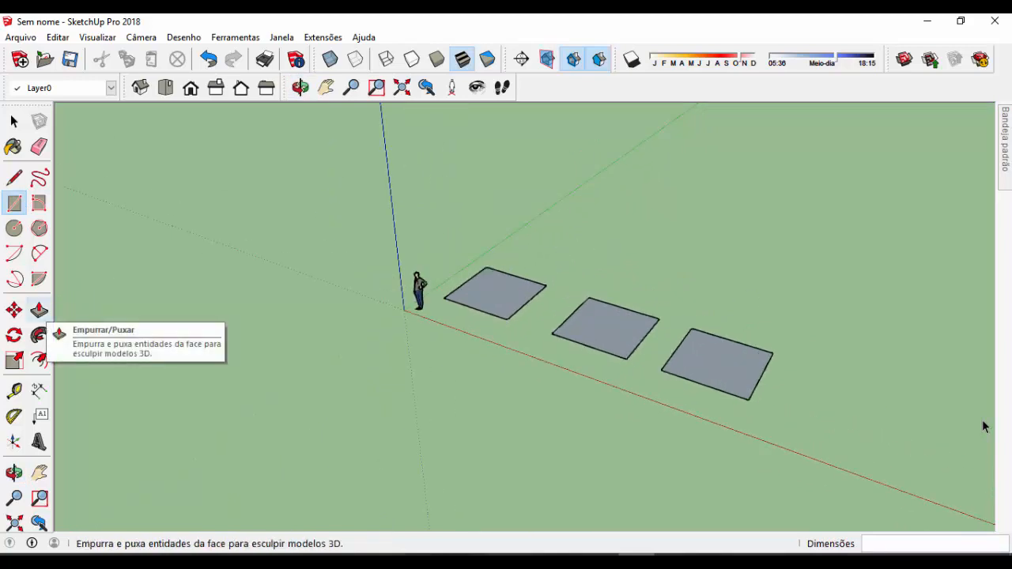
pyautogui.click(39, 311)
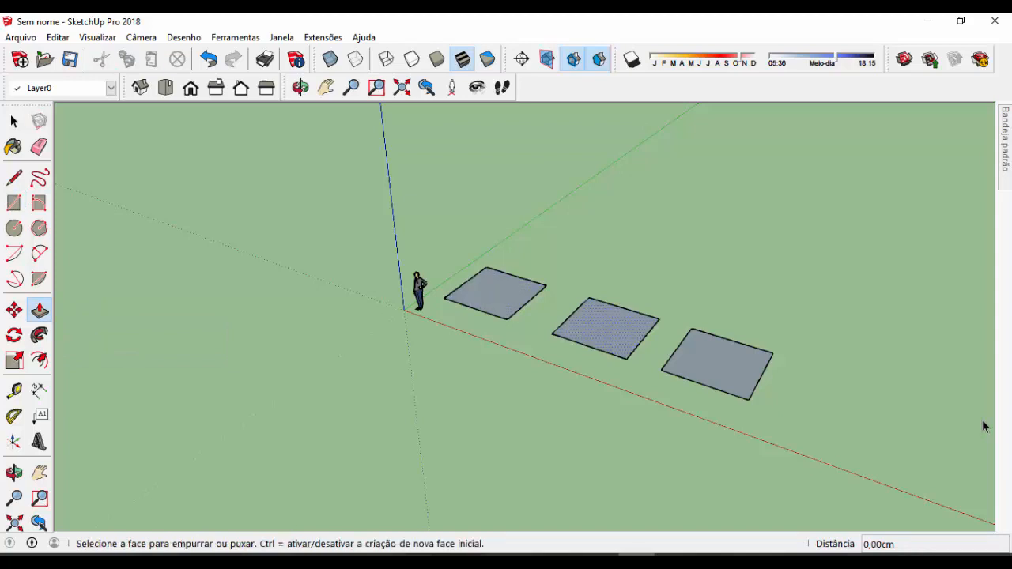
pyautogui.scroll(2, 983, 427)
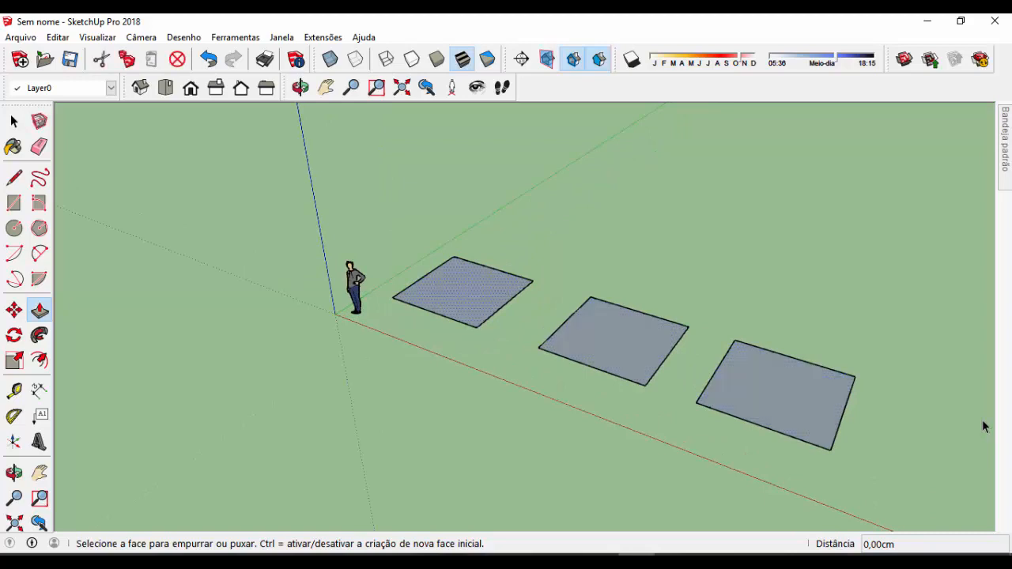
pyautogui.click(465, 292)
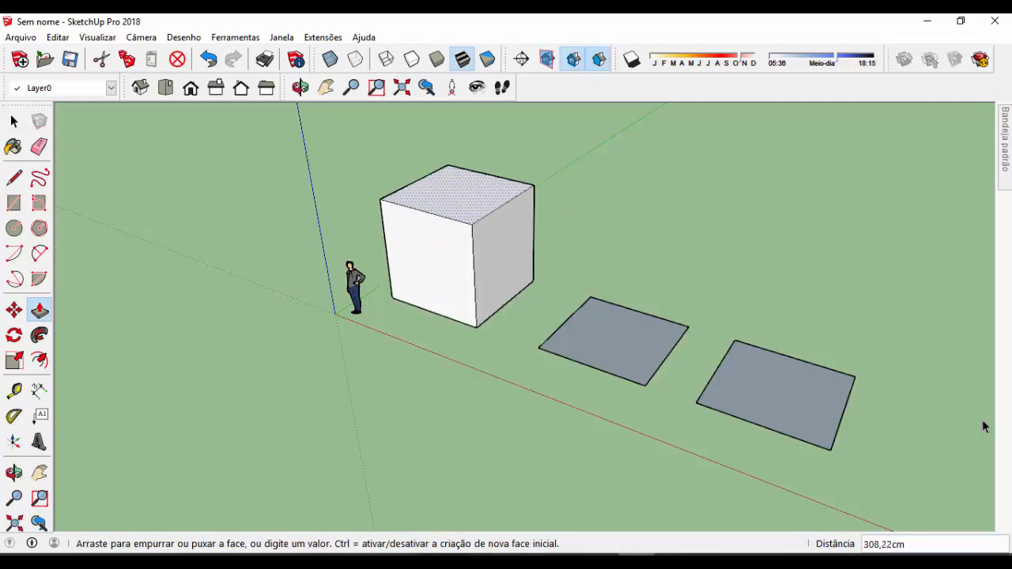
pyautogui.write('300')
pyautogui.press('Return')
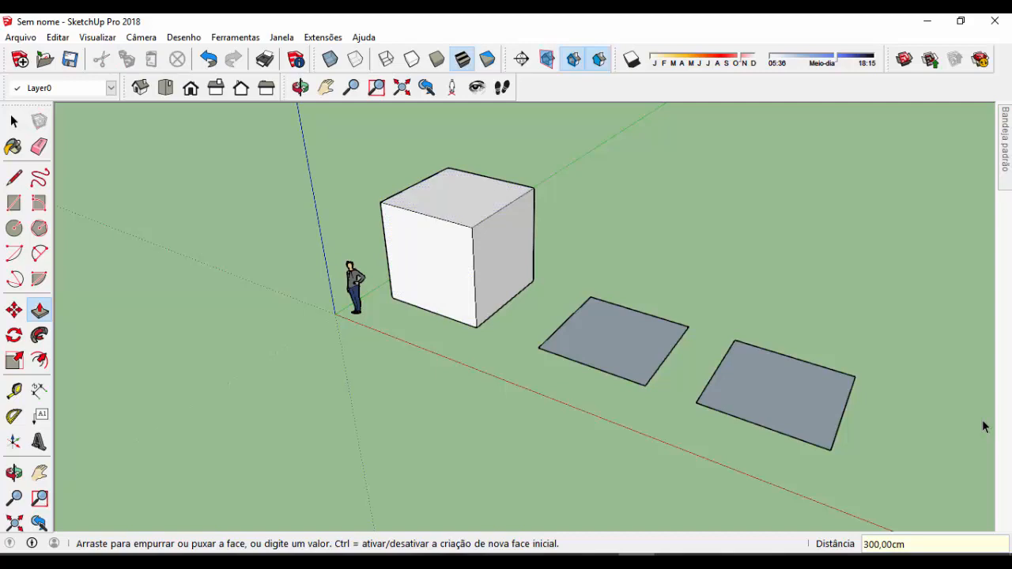
# Push/Pull the middle square 300 cm downward below the ground plane
pyautogui.click(613, 342)
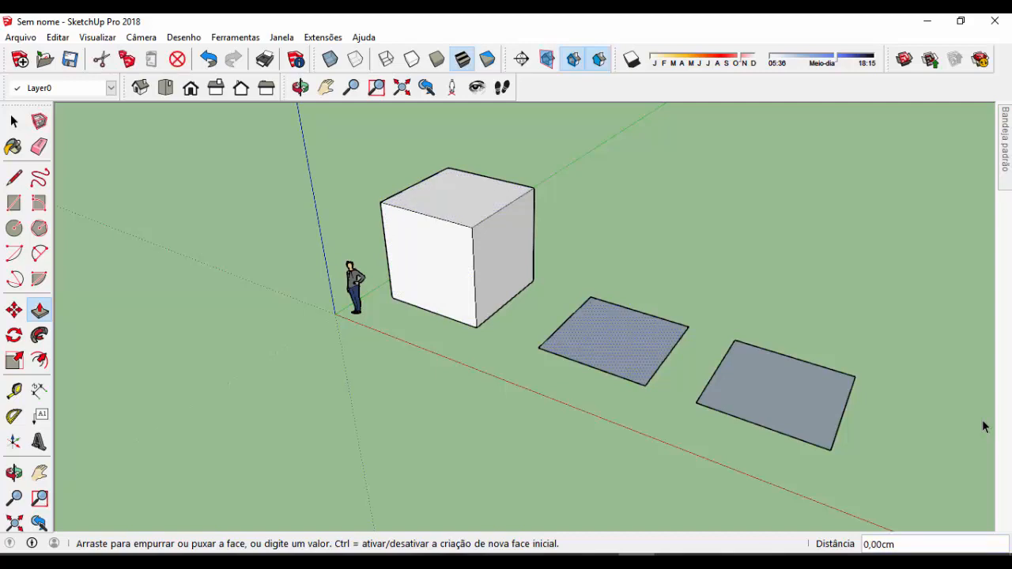
pyautogui.write('300')
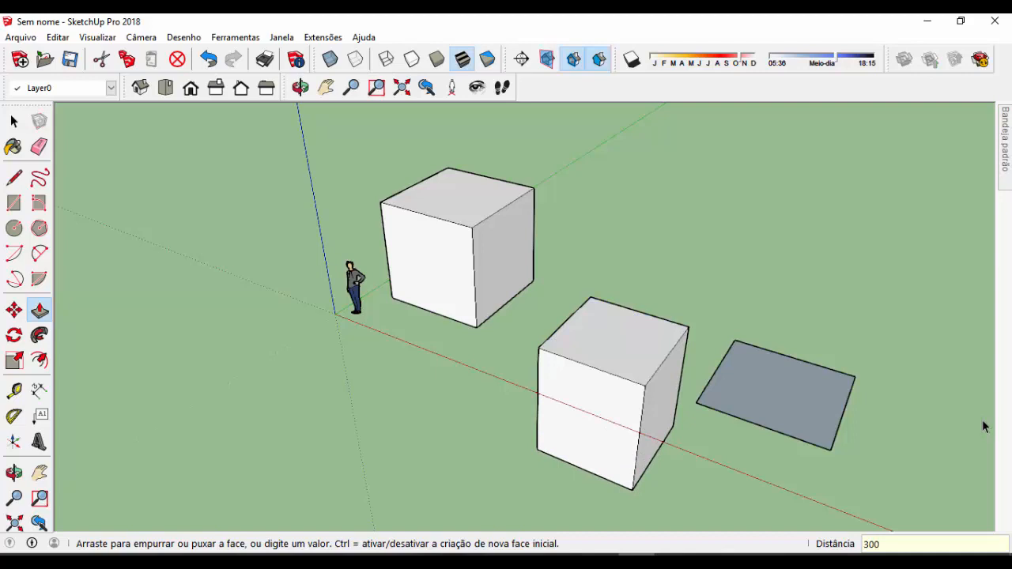
pyautogui.press('Return')
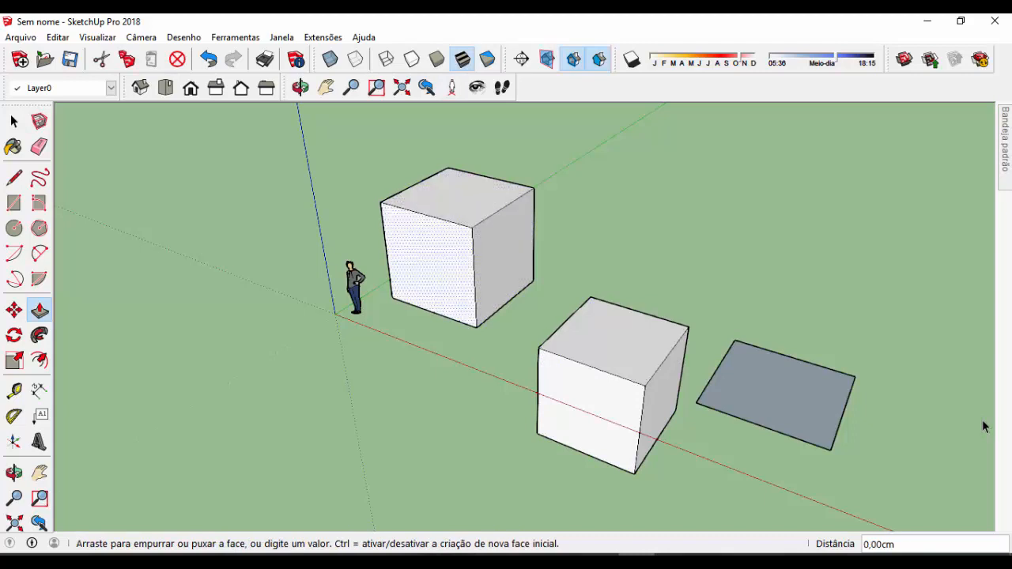
# Pull the front face of the first cube outward by 100 cm
pyautogui.click(431, 265)
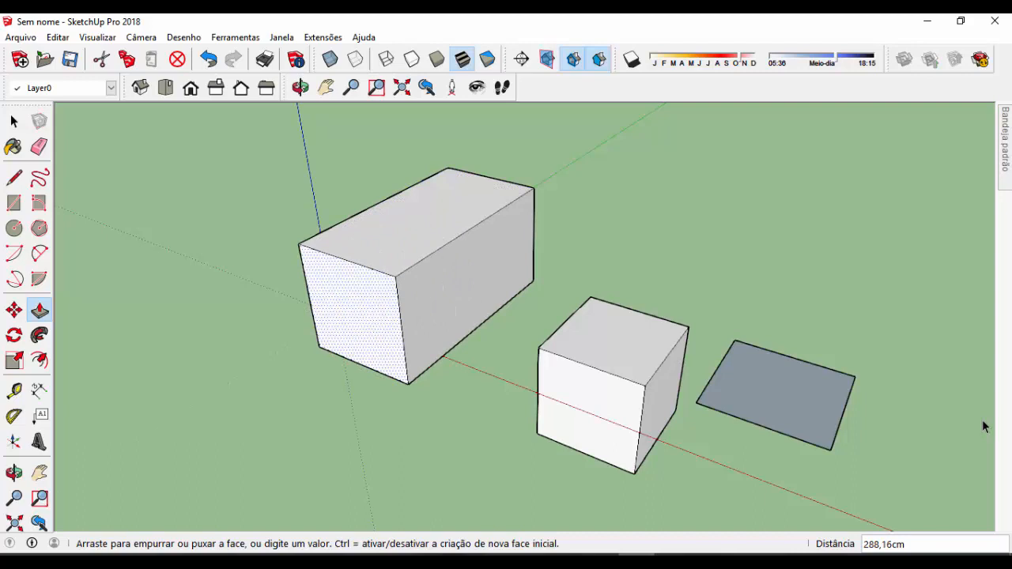
pyautogui.write('100')
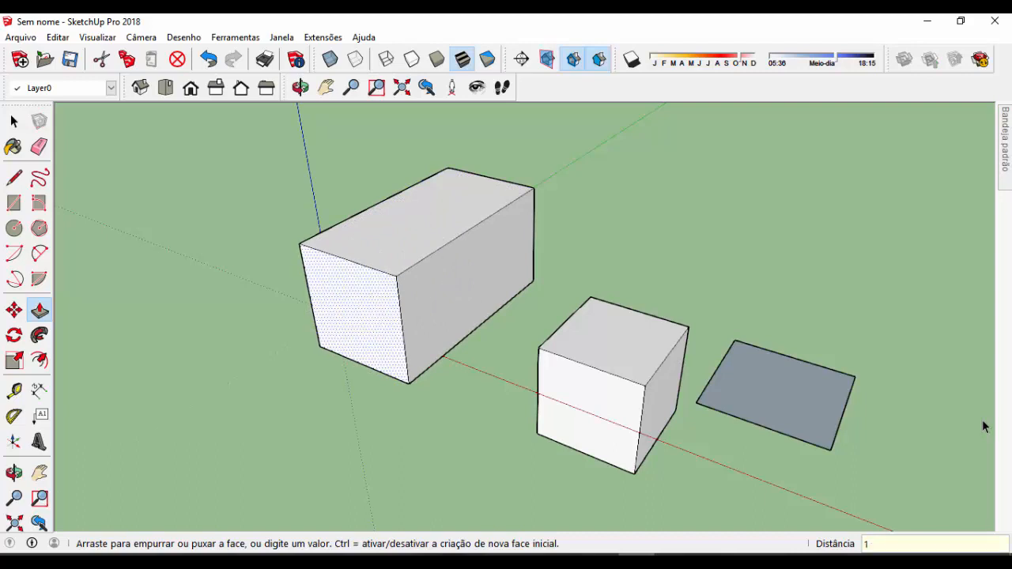
pyautogui.press('Return')
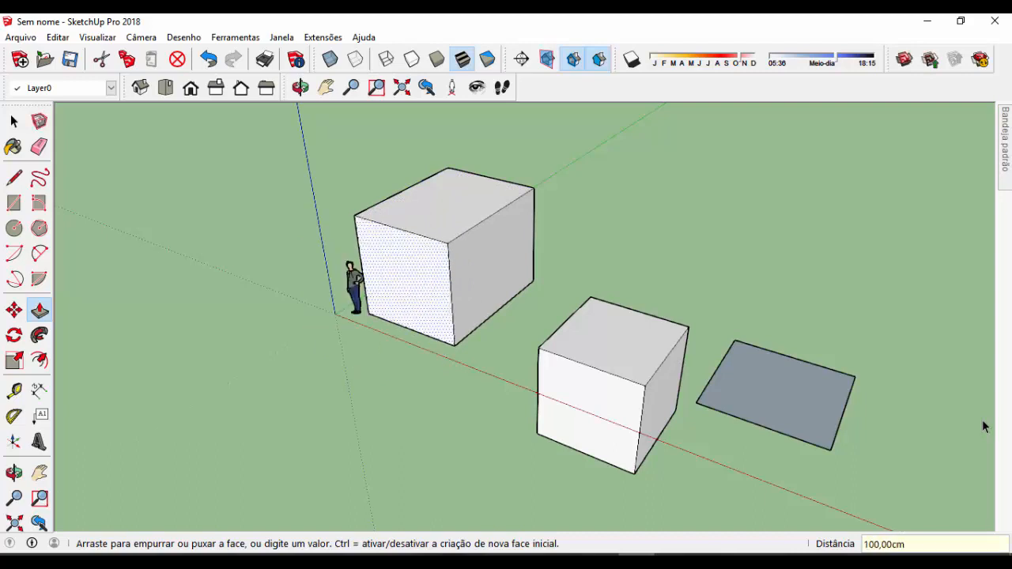
# Raise the top face of the first box by 200 cm
pyautogui.click(447, 204)
pyautogui.write('200')
pyautogui.press('Return')
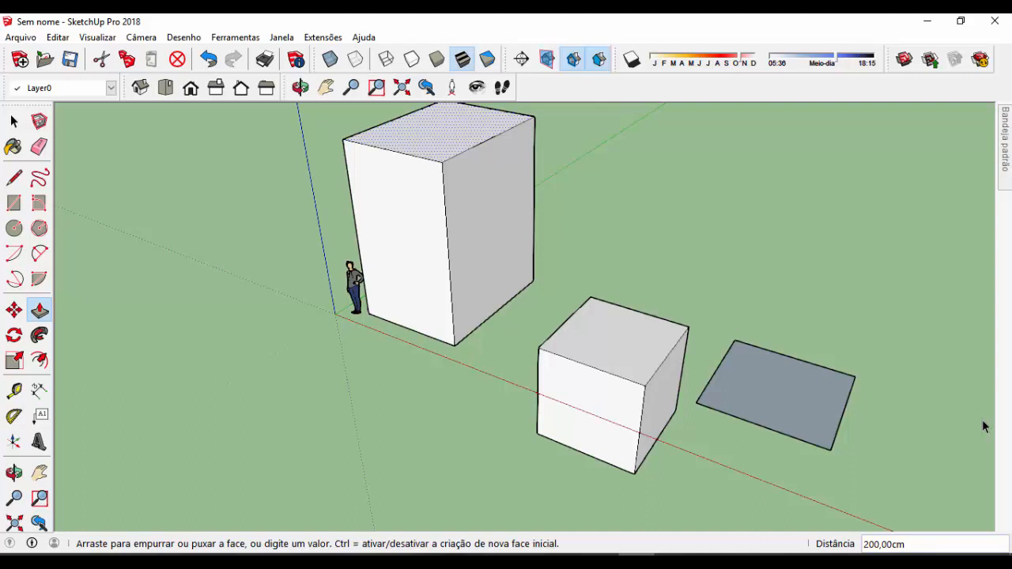
# Push the top face of the first box down by 300 cm
pyautogui.click(443, 137)
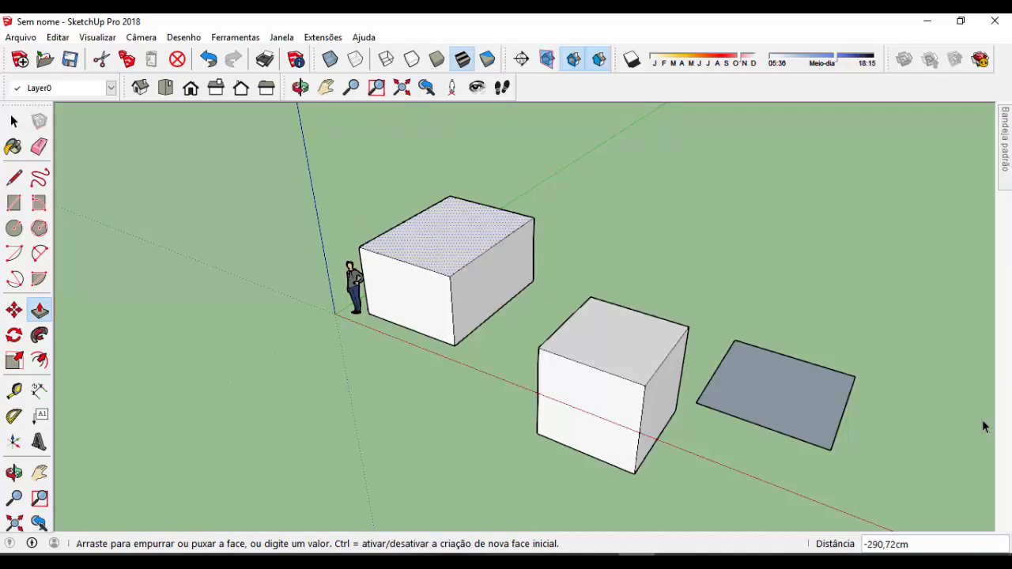
pyautogui.write('300')
pyautogui.press('Return')
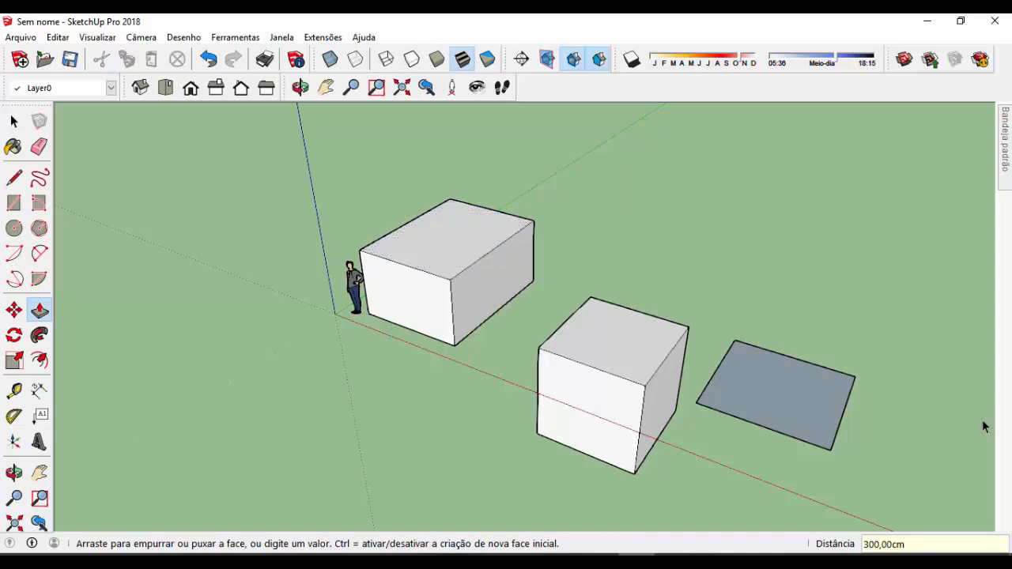
# Push/Pull the first box's top face up 200 cm with new starting face creation enabled, stacking a separate upper volume
pyautogui.click(452, 241)
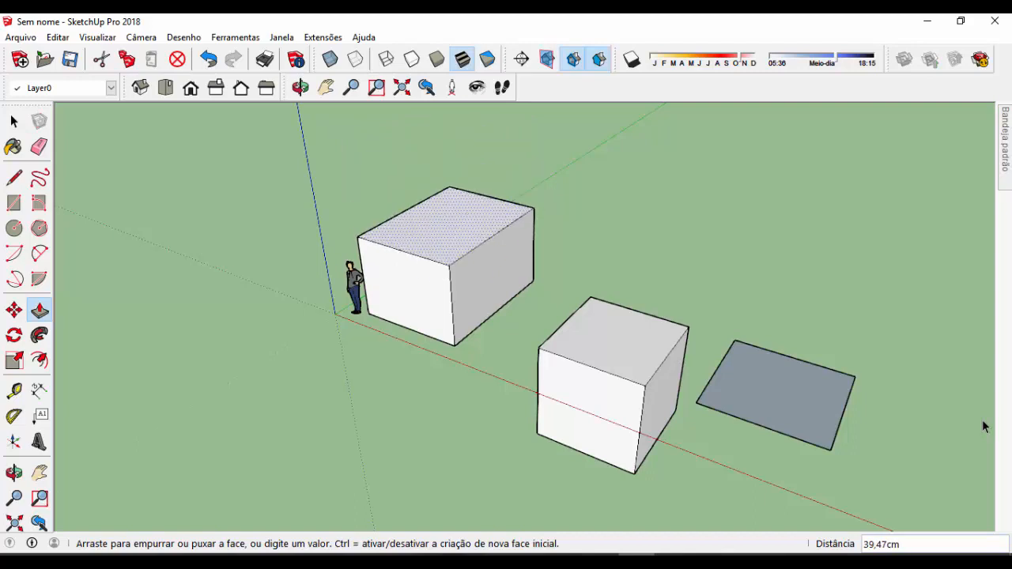
pyautogui.press('Escape')
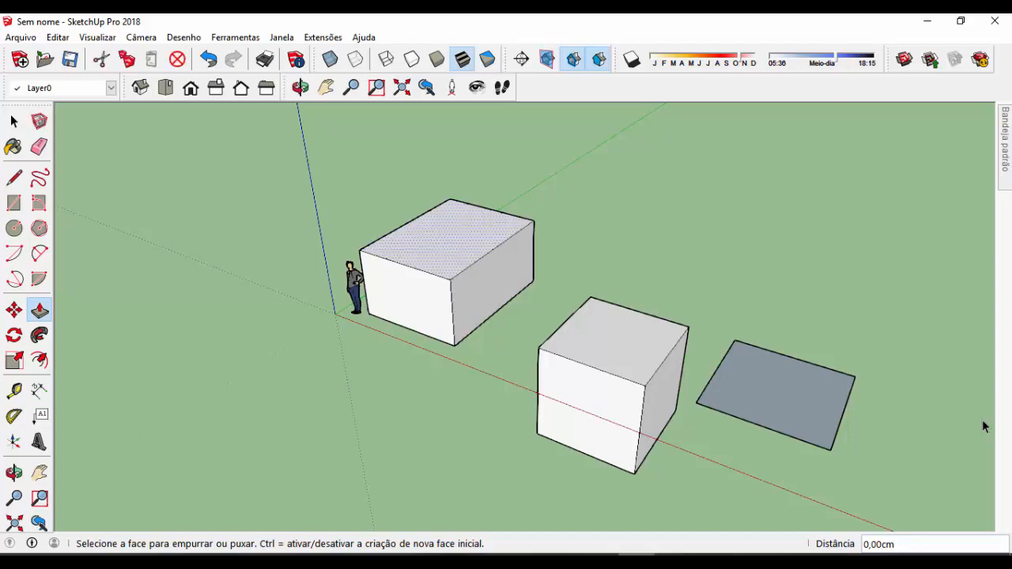
pyautogui.click(448, 239)
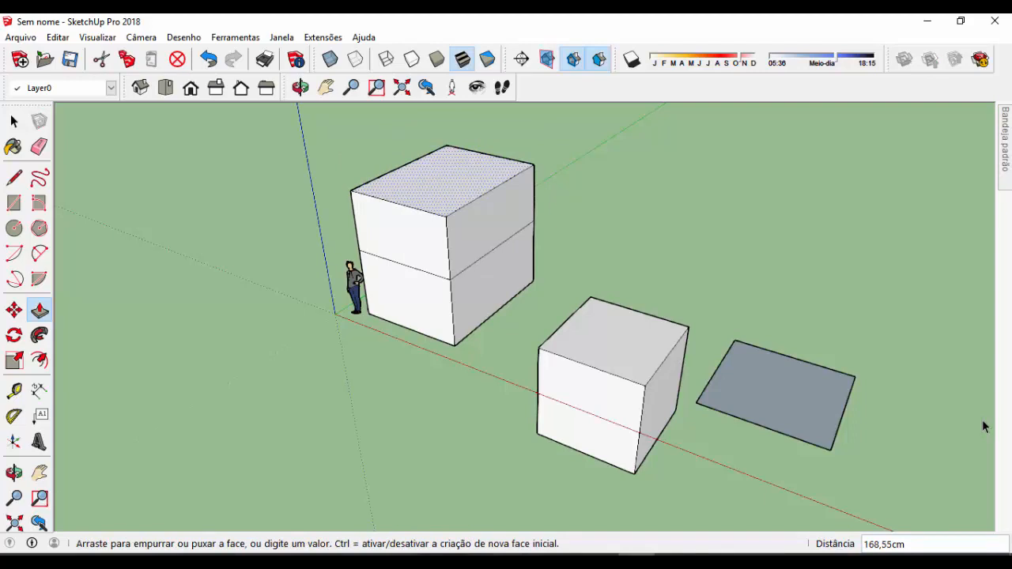
pyautogui.write('200')
pyautogui.press('Return')
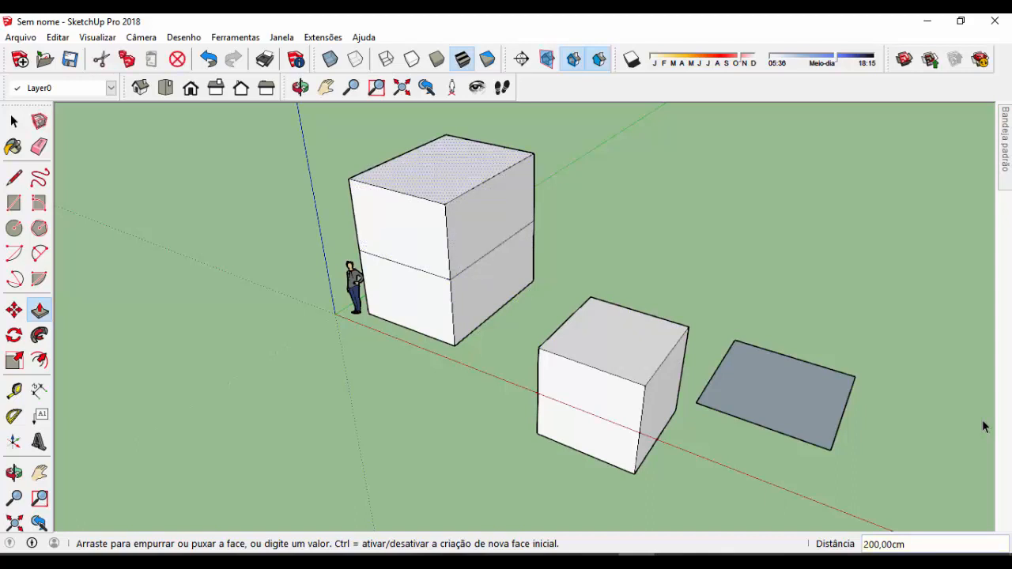
pyautogui.click(443, 170)
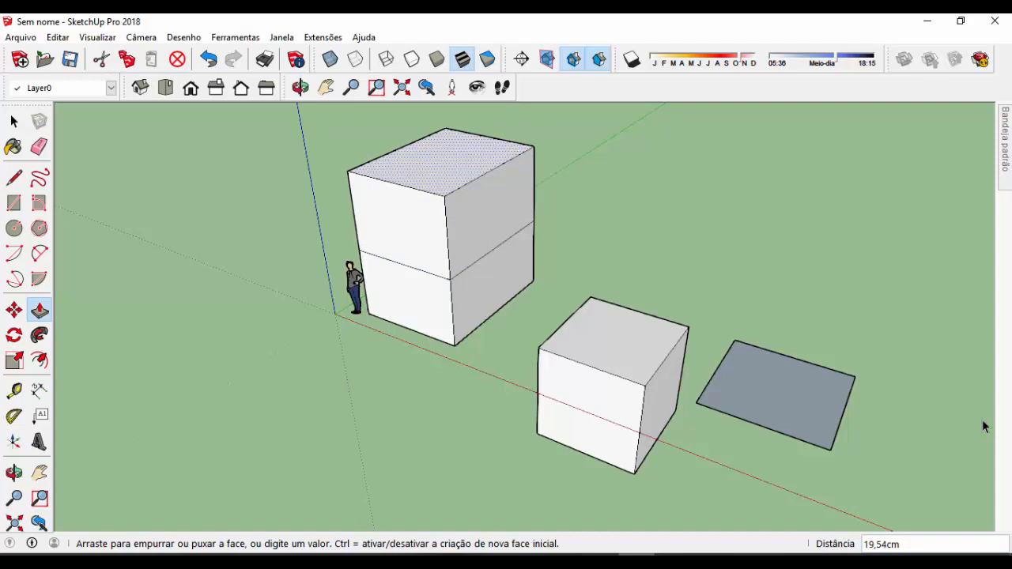
pyautogui.press('Escape')
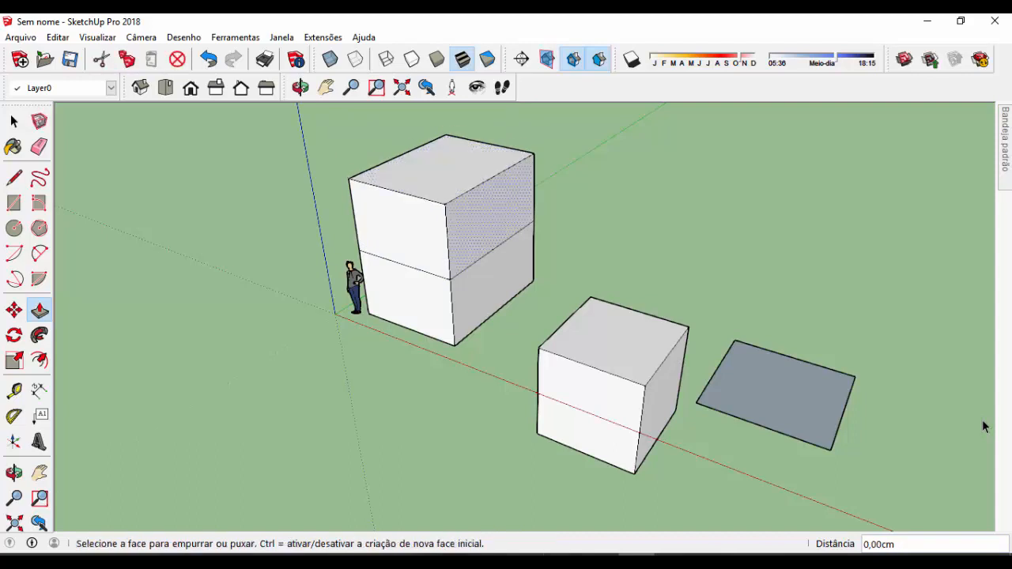
# Pull the lower volume's side face facing the second box outward by 200 cm
pyautogui.click(492, 284)
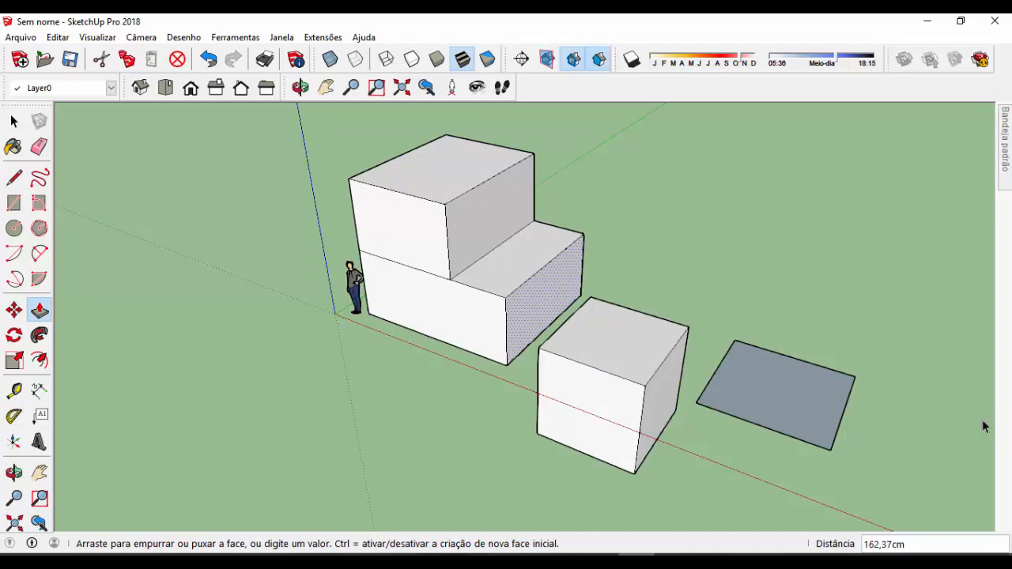
pyautogui.write('200')
pyautogui.press('Return')
pyautogui.moveTo(475, 320)
pyautogui.mouseDown(button='middle')
pyautogui.moveTo(530, 265)
pyautogui.moveTo(494, 190)
pyautogui.moveTo(463, 328)
pyautogui.mouseUp(button='middle')
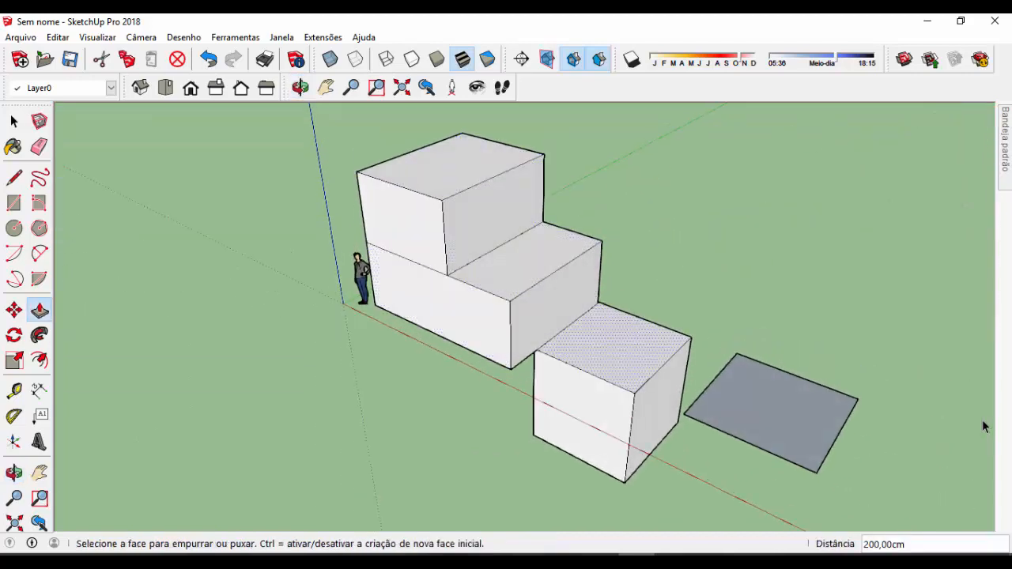
pyautogui.moveTo(588, 341); pyautogui.dragTo(624, 332, button='middle')
pyautogui.press('p')
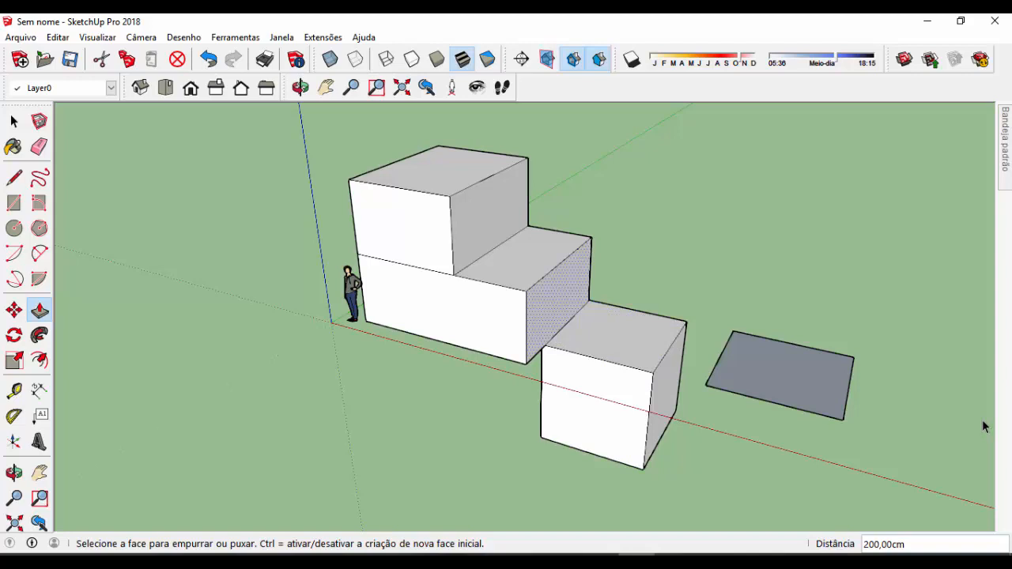
# Undo the extension of the lower volume's side face
pyautogui.hotkey('ctrl', 'z')
pyautogui.hotkey('ctrl', 'z')
pyautogui.moveTo(624, 332)
pyautogui.mouseDown(button='middle')
pyautogui.moveTo(529, 379)
pyautogui.moveTo(584, 344)
pyautogui.mouseUp(button='middle')
pyautogui.press('p')
pyautogui.scroll(2, 547, 292)
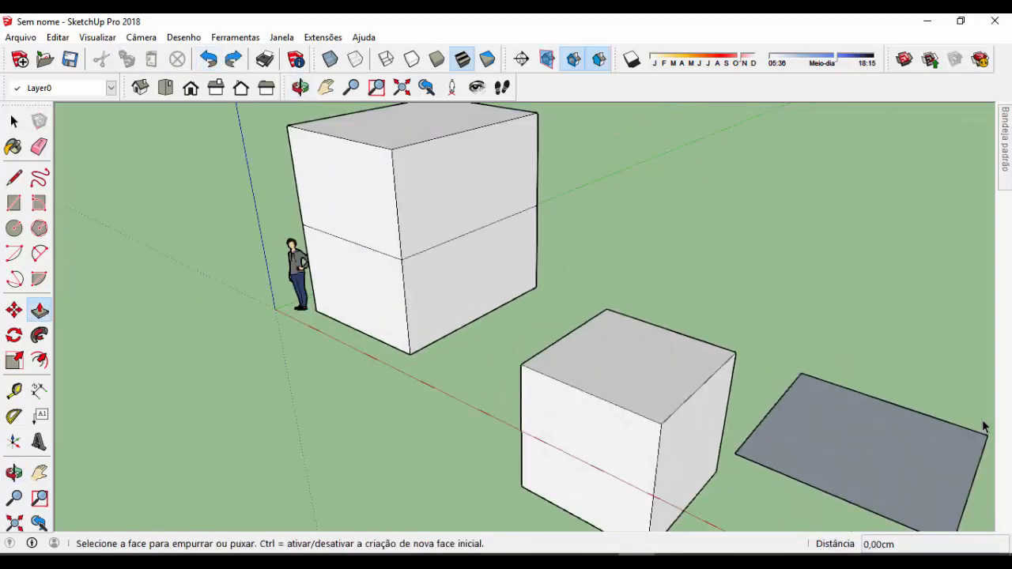
pyautogui.scroll(-4, 518, 218)
pyautogui.scroll(2, 517, 222)
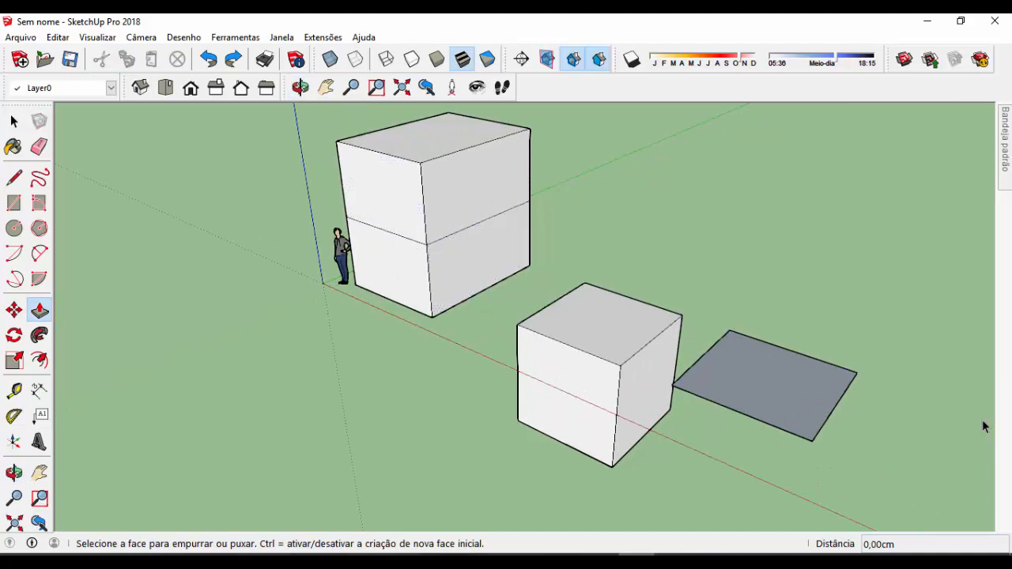
pyautogui.scroll(2, 596, 196)
pyautogui.scroll(-3, 655, 178)
pyautogui.moveTo(655, 178)
pyautogui.mouseDown(button='middle')
pyautogui.moveTo(483, 170)
pyautogui.moveTo(633, 130)
pyautogui.moveTo(628, 166)
pyautogui.mouseUp(button='middle')
pyautogui.scroll(3, 628, 166)
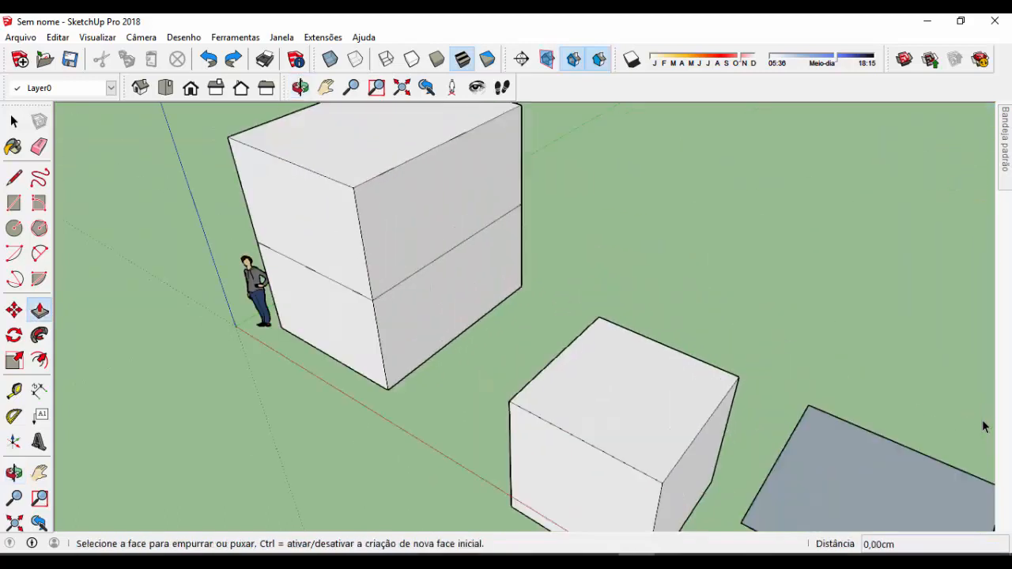
pyautogui.scroll(-2, 605, 177)
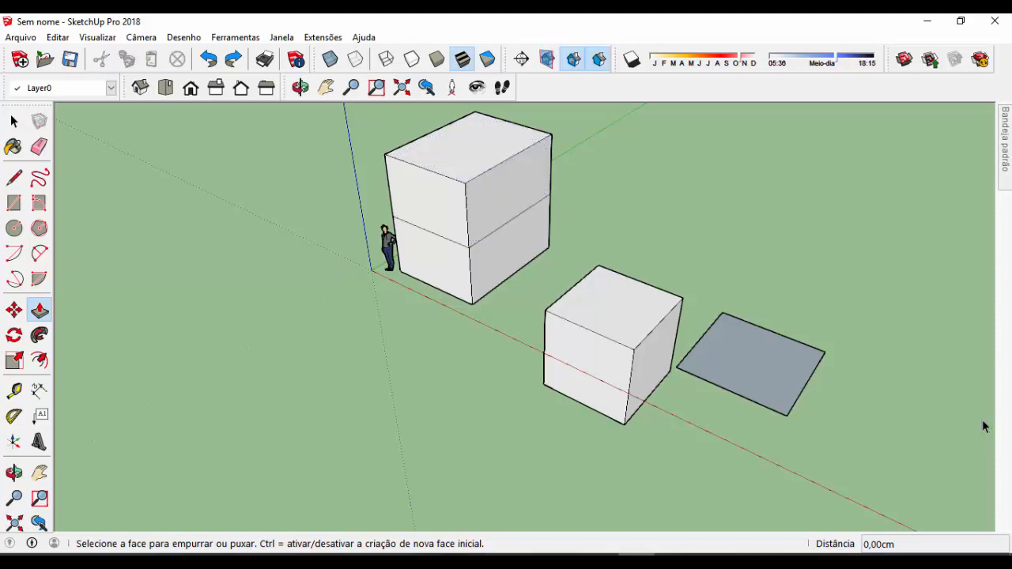
# Raise the remaining flat square beside the second box by 50 cm to form a thin slab
pyautogui.moveTo(984, 427); pyautogui.dragTo(984, 427, button='middle')
pyautogui.click(752, 358)
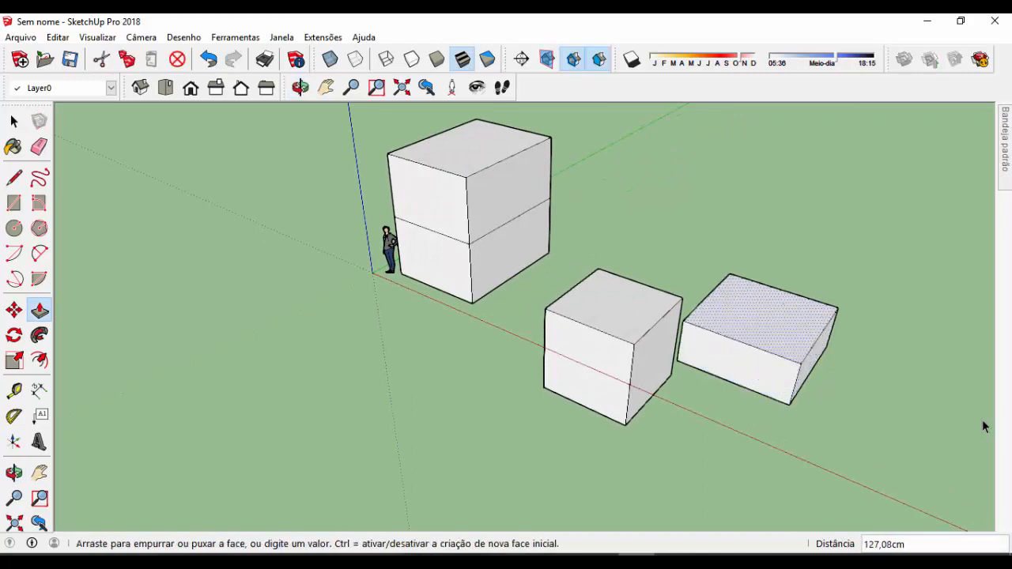
pyautogui.write('50')
pyautogui.press('Return')
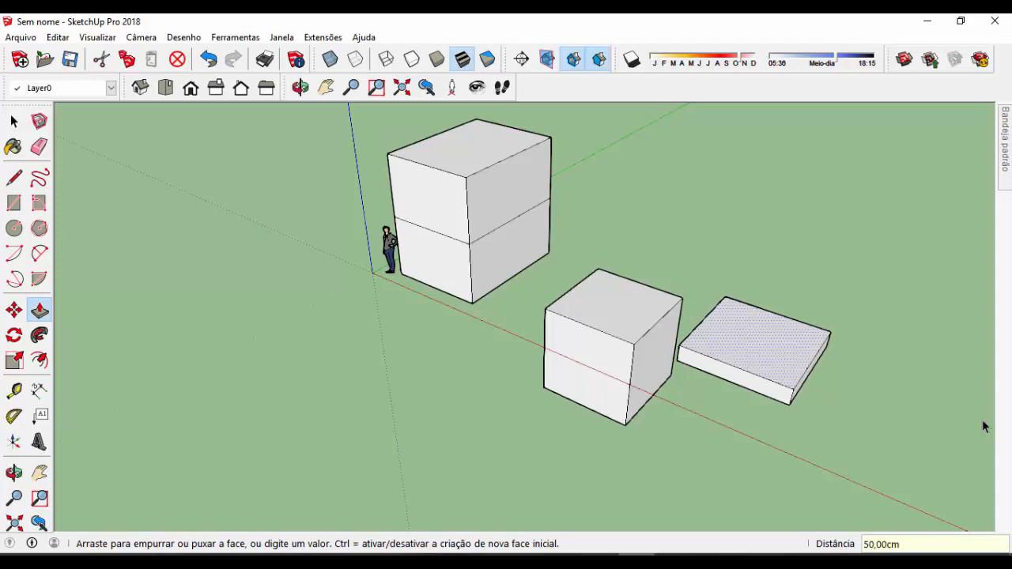
# Draw a 60-sided circle with an 80 cm radius at the centre of the slab's top face
pyautogui.scroll(2, 778, 378)
pyautogui.moveTo(779, 378)
pyautogui.mouseDown(button='middle')
pyautogui.moveTo(723, 373)
pyautogui.moveTo(616, 288)
pyautogui.moveTo(715, 386)
pyautogui.moveTo(672, 418)
pyautogui.mouseUp(button='middle')
pyautogui.scroll(-3, 484, 348)
pyautogui.moveTo(484, 348)
pyautogui.mouseDown(button='middle')
pyautogui.moveTo(617, 371)
pyautogui.moveTo(529, 316)
pyautogui.mouseUp(button='middle')
pyautogui.scroll(2, 617, 340)
pyautogui.press('r')
pyautogui.press('c')
pyautogui.press('r')
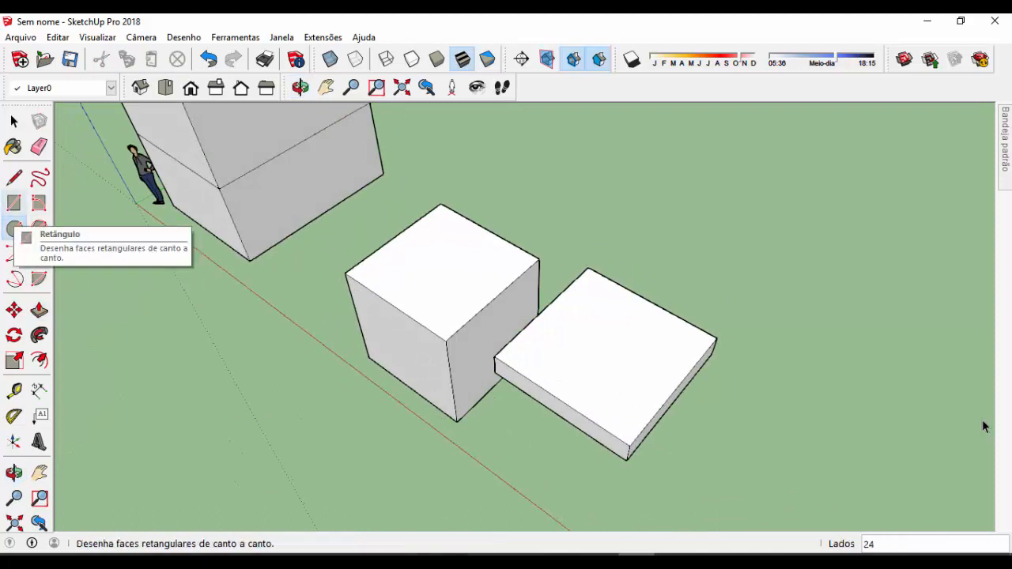
pyautogui.press('c')
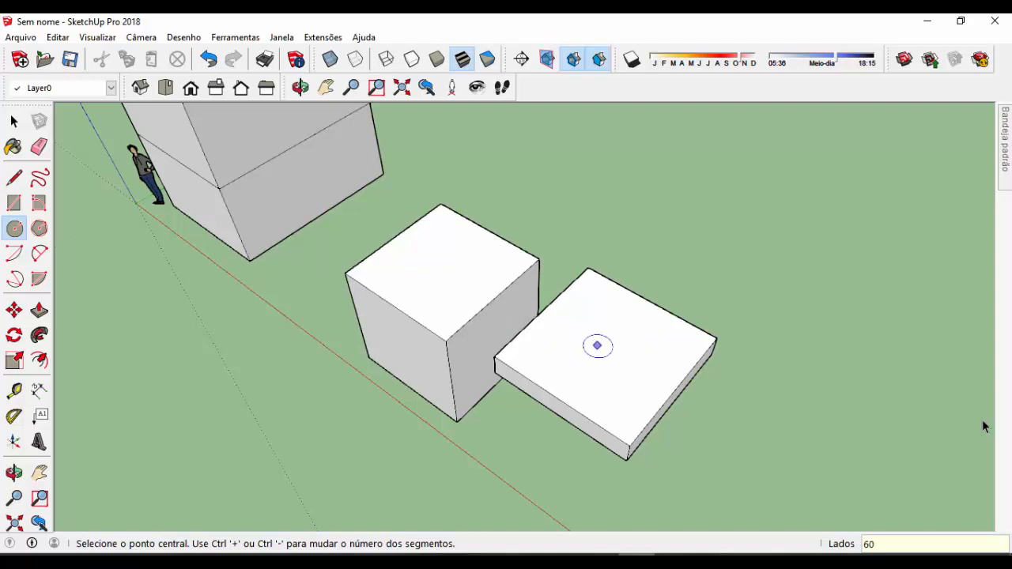
pyautogui.scroll(2, 597, 345)
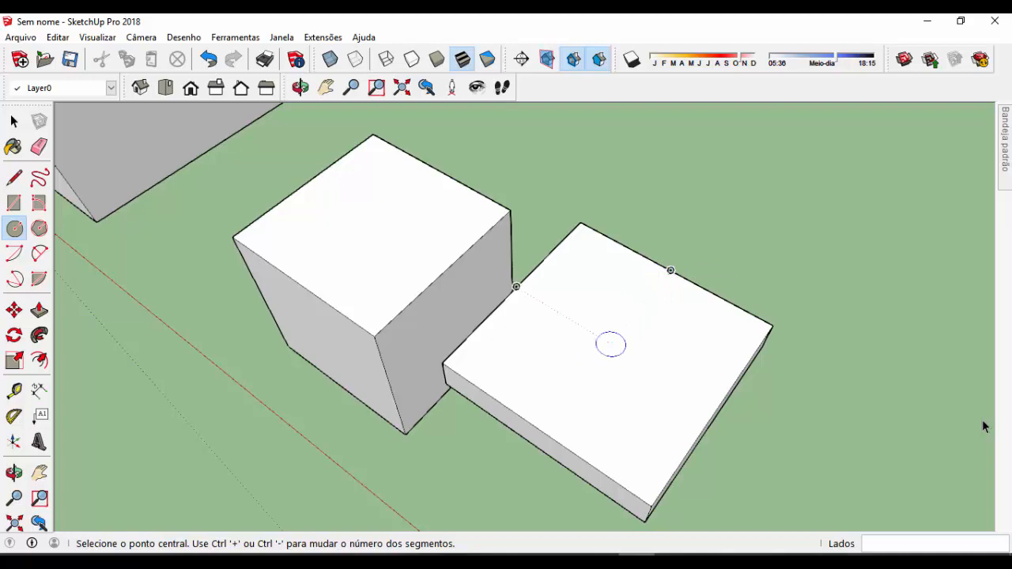
pyautogui.click(610, 344)
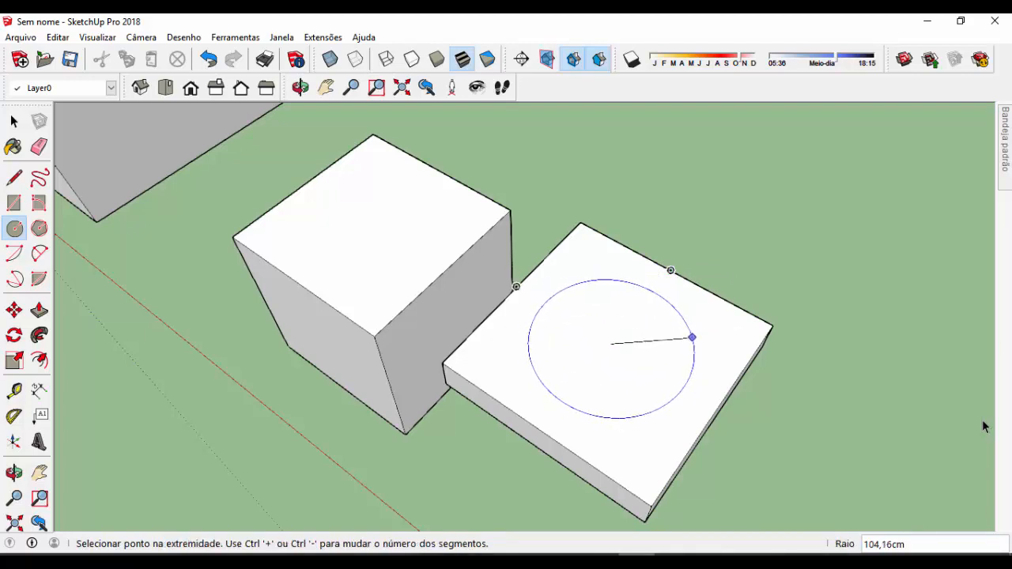
pyautogui.write('8')
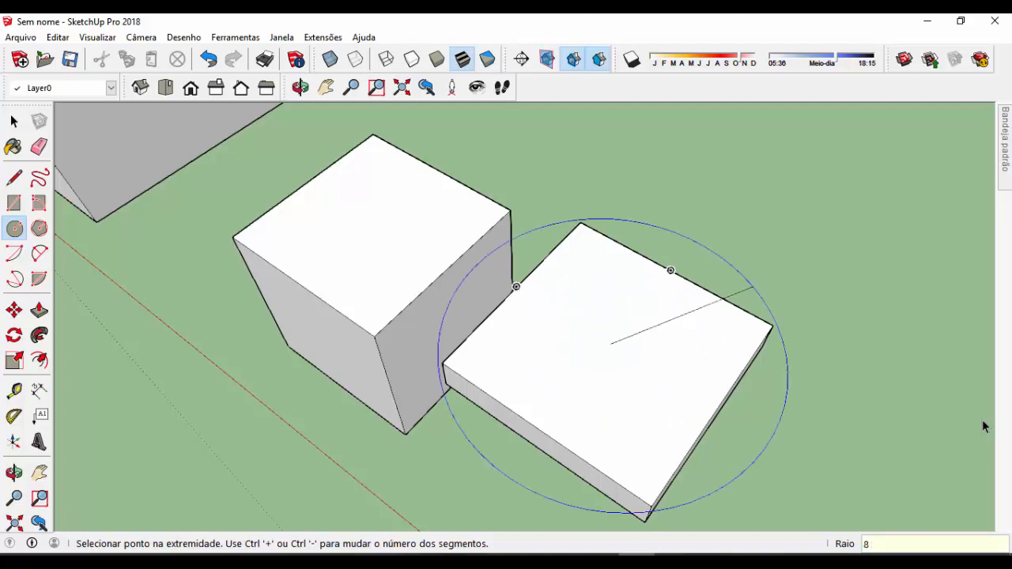
pyautogui.write('0')
pyautogui.press('Return')
# Push the circular face down 50 cm to the slab's underside, cutting a hole completely through it
pyautogui.moveTo(775, 250); pyautogui.dragTo(669, 321, button='middle')
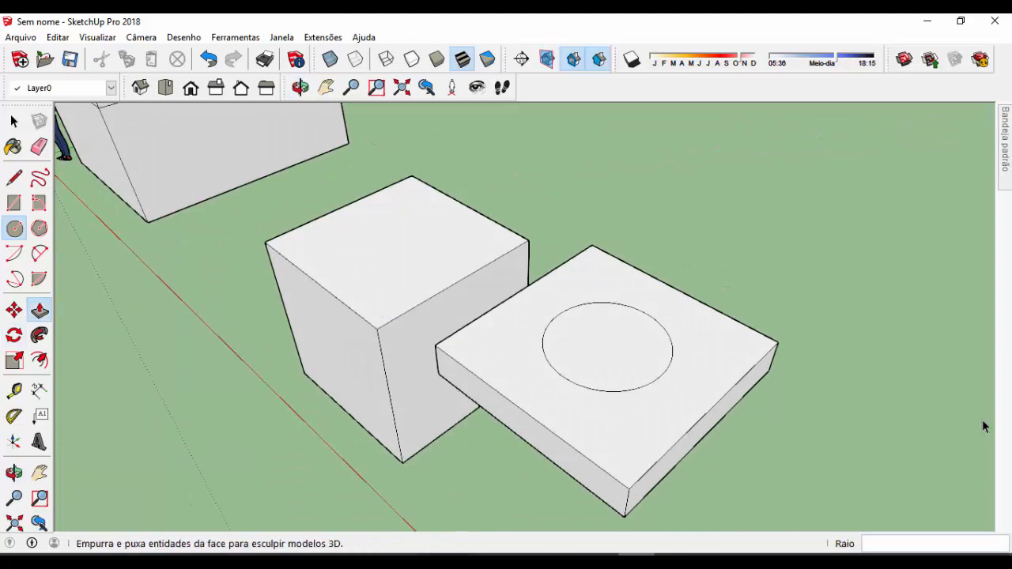
pyautogui.click(38, 310)
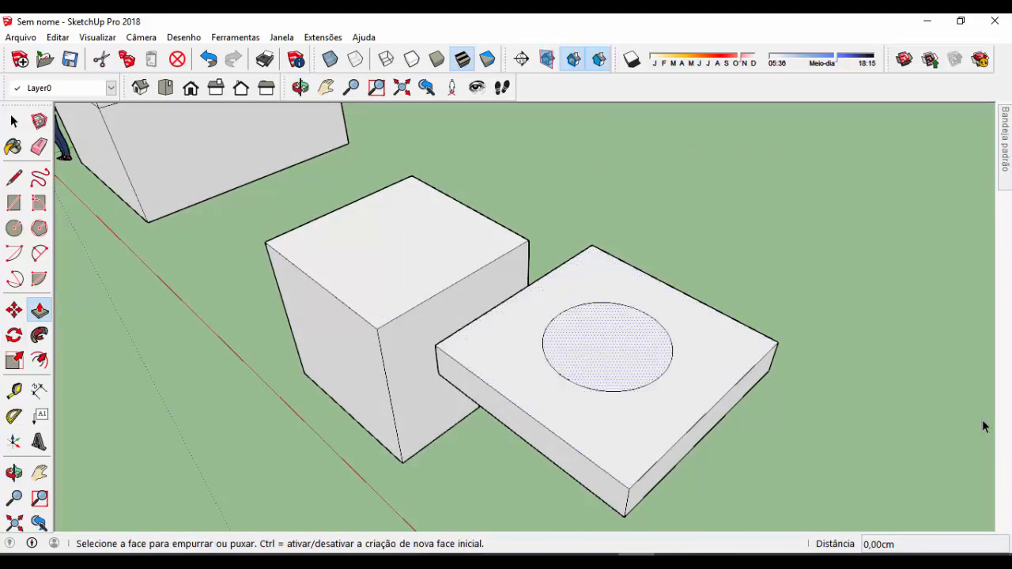
pyautogui.click(622, 332)
pyautogui.scroll(-2, 622, 332)
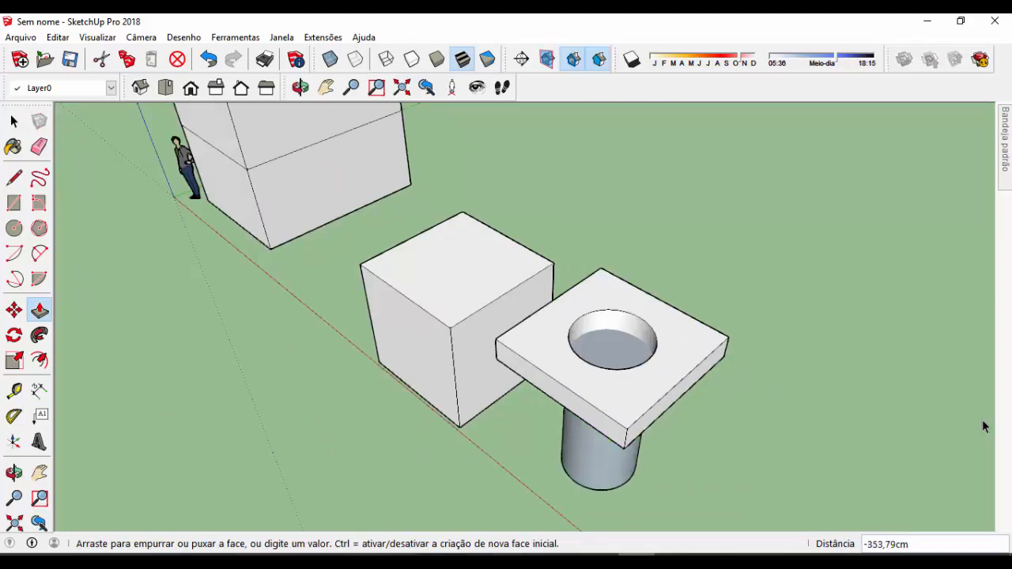
pyautogui.moveTo(594, 517); pyautogui.dragTo(612, 468, button='middle')
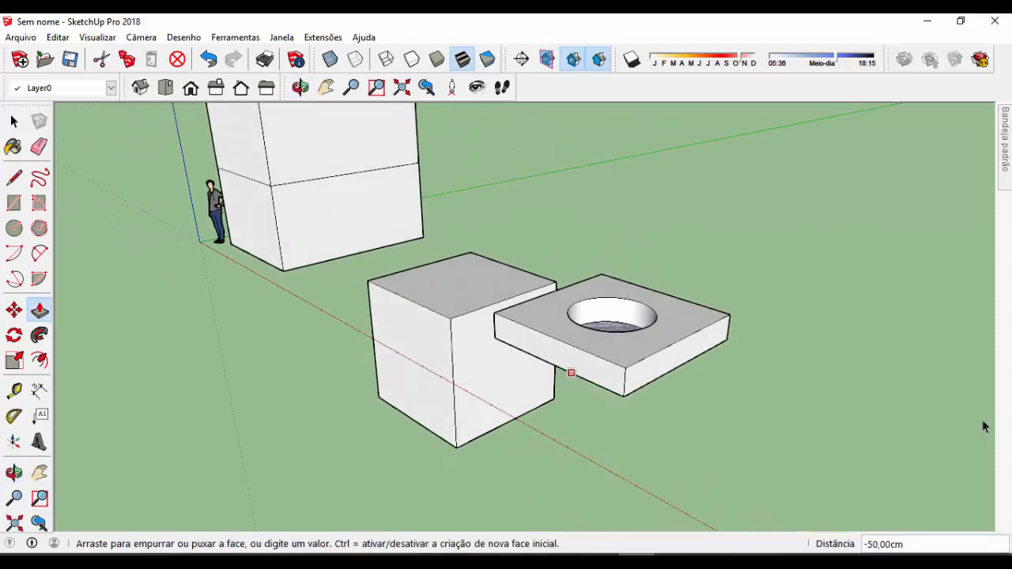
pyautogui.moveTo(607, 427); pyautogui.dragTo(609, 490, button='middle')
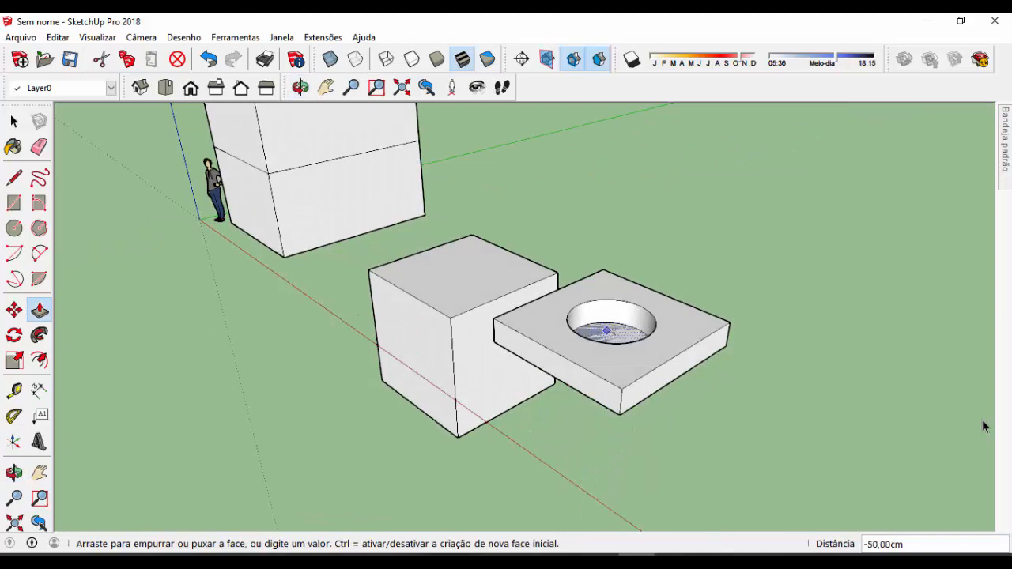
pyautogui.moveTo(984, 427); pyautogui.dragTo(984, 425, button='middle')
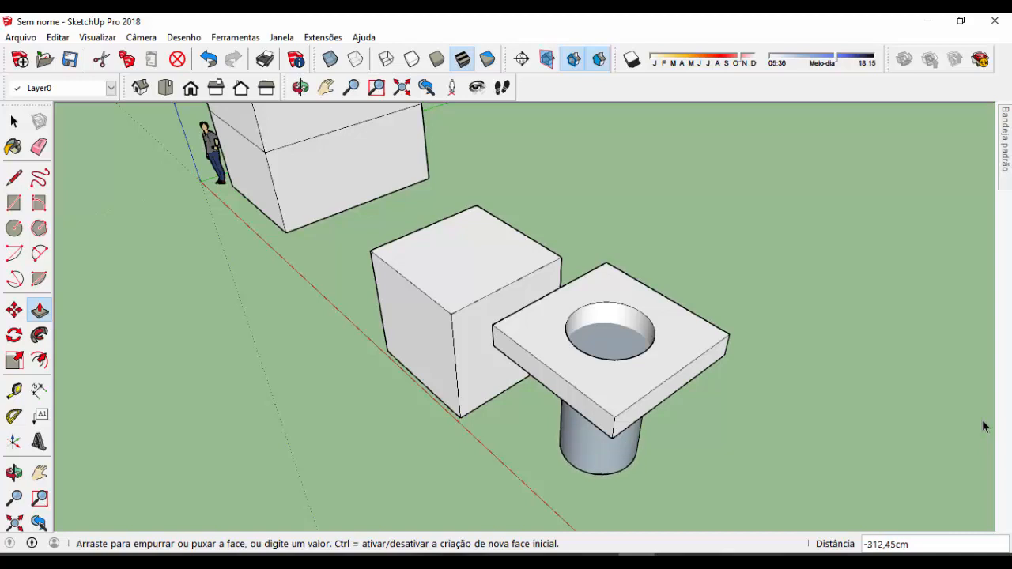
pyautogui.scroll(1, 589, 422)
pyautogui.scroll(1, 590, 422)
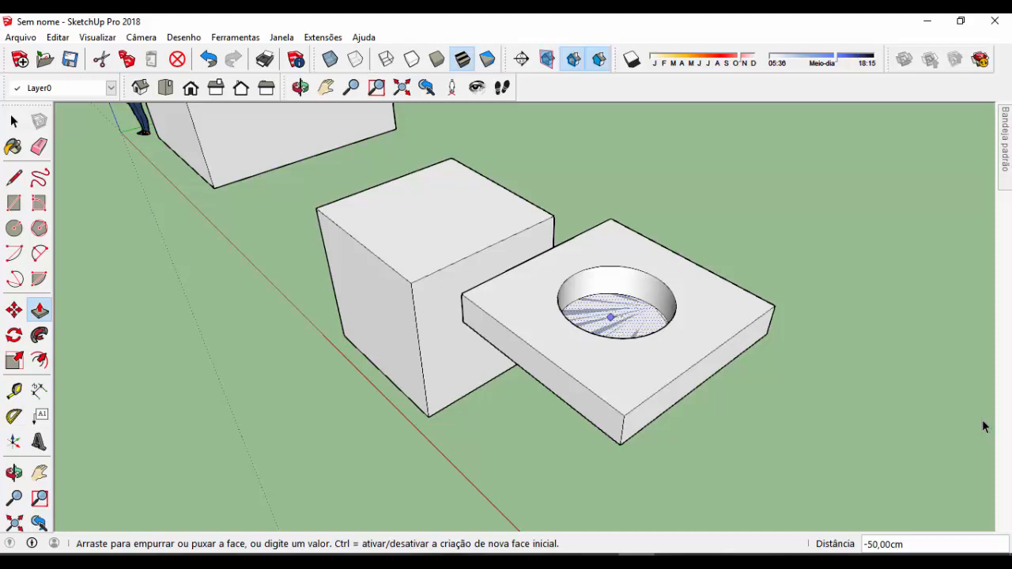
pyautogui.click(610, 317)
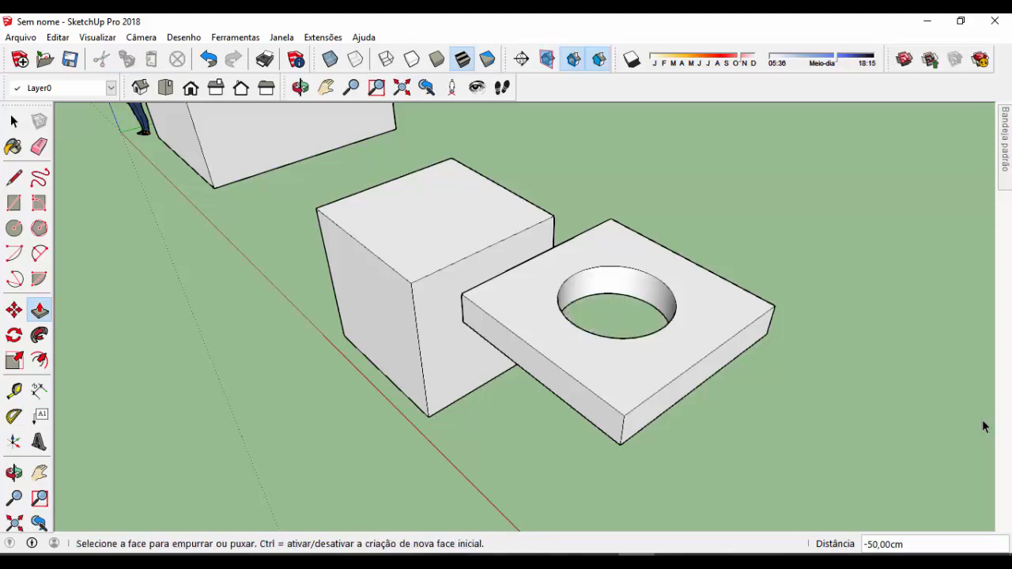
# Examine the through hole in the slab and the neighbouring boxes from several angles and distances
pyautogui.moveTo(624, 364); pyautogui.dragTo(577, 403, button='middle')
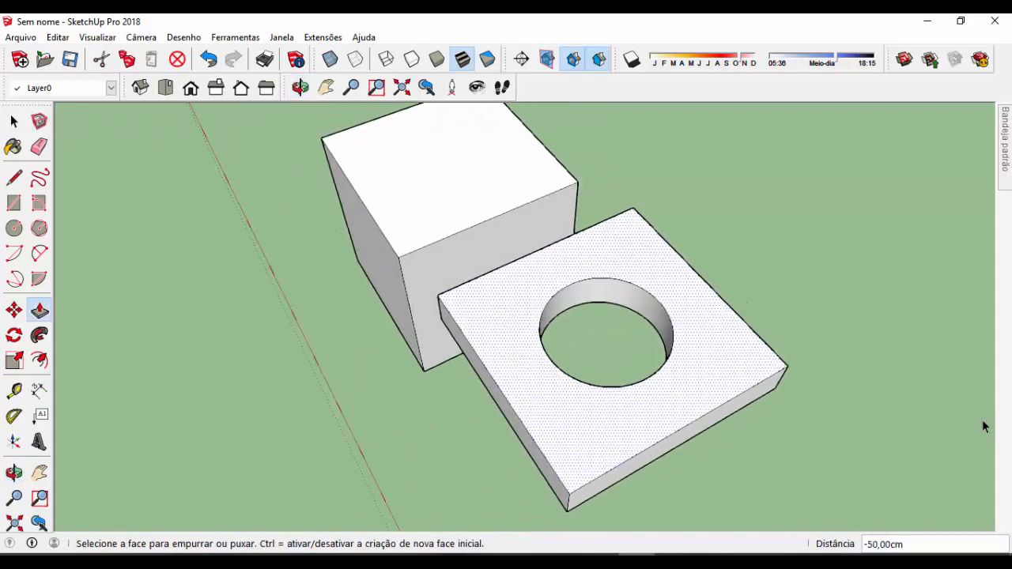
pyautogui.scroll(3, 670, 273)
pyautogui.moveTo(669, 273)
pyautogui.mouseDown(button='middle')
pyautogui.moveTo(546, 225)
pyautogui.moveTo(743, 347)
pyautogui.moveTo(569, 253)
pyautogui.mouseUp(button='middle')
pyautogui.moveTo(356, 181)
pyautogui.mouseDown(button='middle')
pyautogui.moveTo(494, 233)
pyautogui.moveTo(466, 211)
pyautogui.mouseUp(button='middle')
pyautogui.scroll(-6, 466, 212)
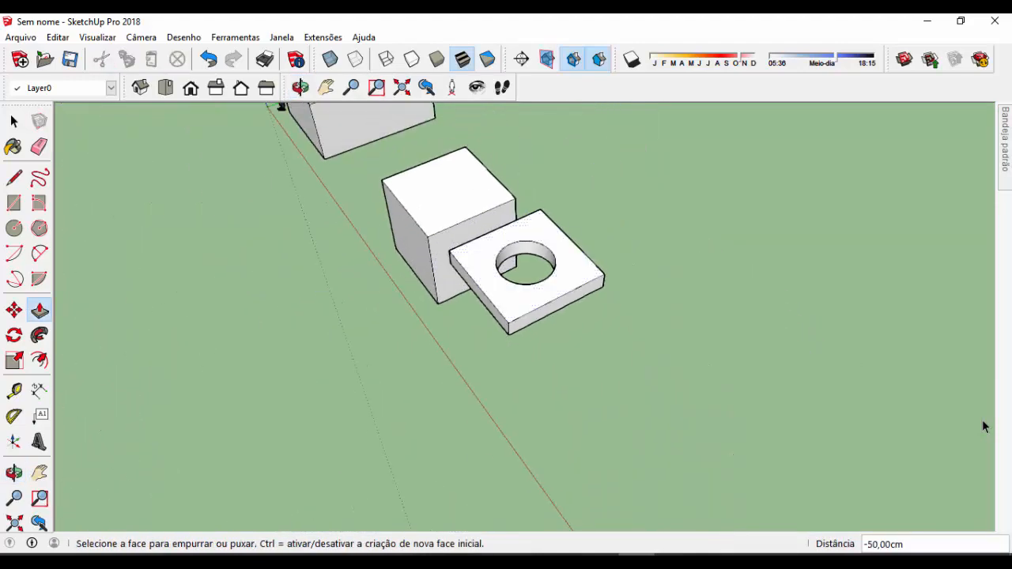
pyautogui.moveTo(537, 316); pyautogui.dragTo(607, 300, button='middle')
pyautogui.scroll(-3, 607, 300)
pyautogui.scroll(4, 513, 147)
pyautogui.scroll(-4, 676, 348)
pyautogui.moveTo(514, 252); pyautogui.dragTo(522, 219, button='middle')
pyautogui.scroll(4, 522, 218)
pyautogui.scroll(-4, 290, 192)
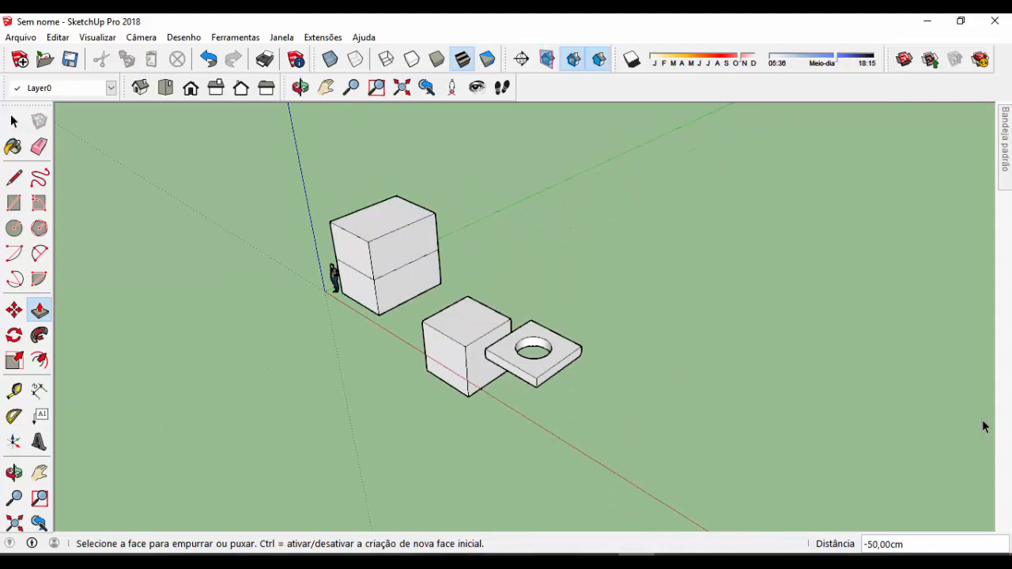
# Draw three separate freehand rectangles in a row on the ground, beyond the slab with the hole
pyautogui.click(14, 202)
pyautogui.click(535, 387)
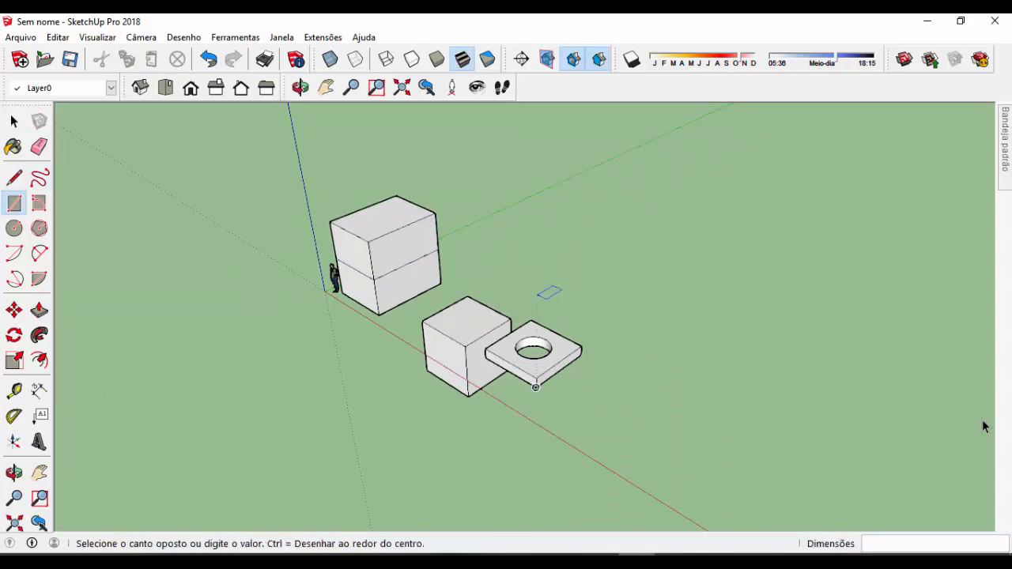
pyautogui.click(652, 248)
pyautogui.moveTo(652, 248); pyautogui.dragTo(656, 332, button='middle')
pyautogui.click(650, 349)
pyautogui.click(796, 298)
pyautogui.click(811, 405)
pyautogui.click(946, 367)
# Delete the narrow ground rectangle closest to the boxes
pyautogui.scroll(-2, 324, 212)
pyautogui.moveTo(324, 212)
pyautogui.mouseDown(button='middle')
pyautogui.moveTo(387, 170)
pyautogui.moveTo(335, 203)
pyautogui.mouseUp(button='middle')
pyautogui.press('space')
pyautogui.click(494, 247)
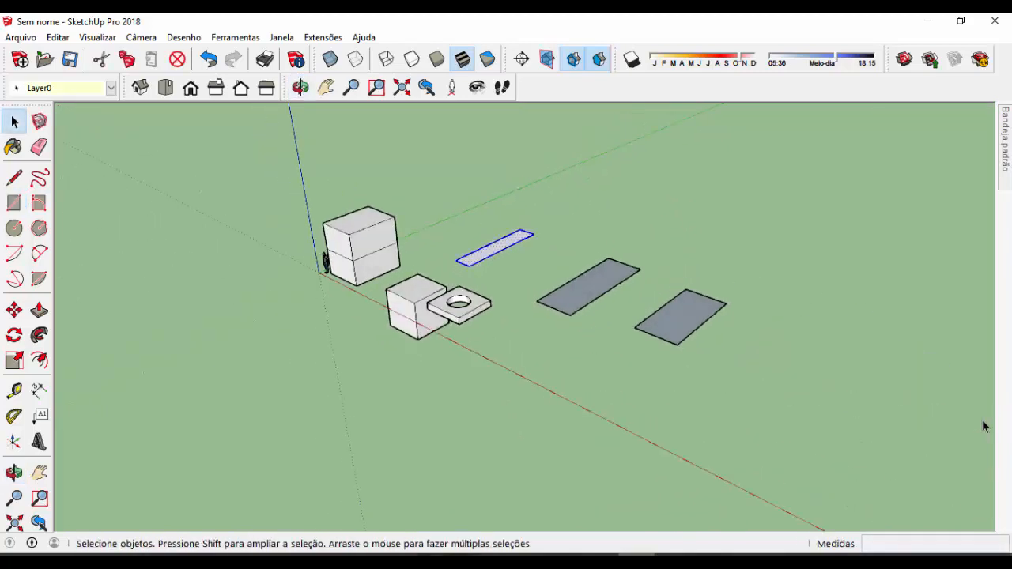
pyautogui.press('Delete')
# Draw two more freehand rectangles on the ground, continuing the row away from the boxes
pyautogui.moveTo(506, 316); pyautogui.dragTo(491, 308, button='middle')
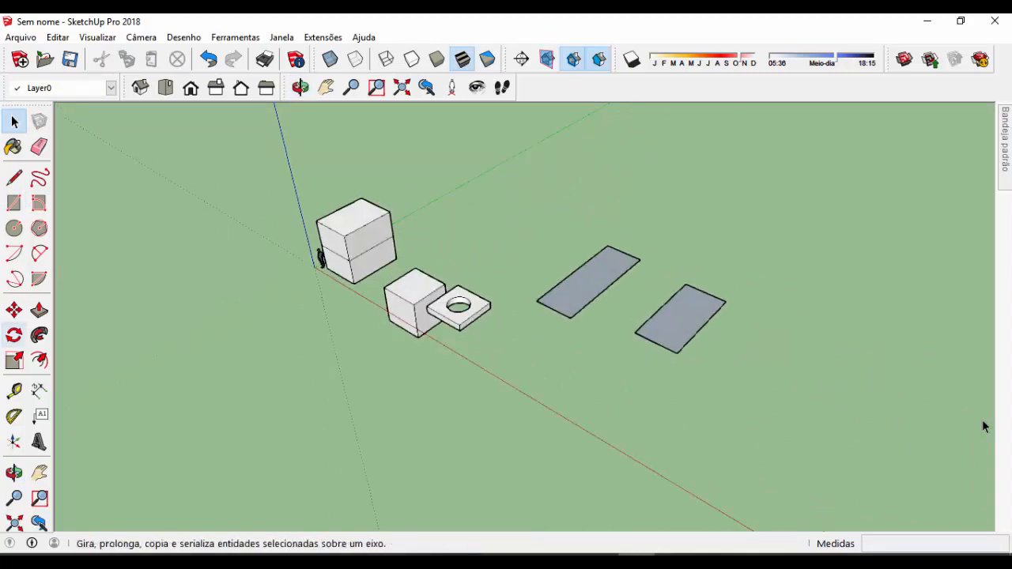
pyautogui.click(14, 203)
pyautogui.click(710, 365)
pyautogui.click(830, 348)
pyautogui.click(845, 411)
pyautogui.click(937, 384)
pyautogui.scroll(-3, 344, 236)
pyautogui.moveTo(790, 366); pyautogui.dragTo(675, 314, button='middle')
pyautogui.scroll(3, 674, 314)
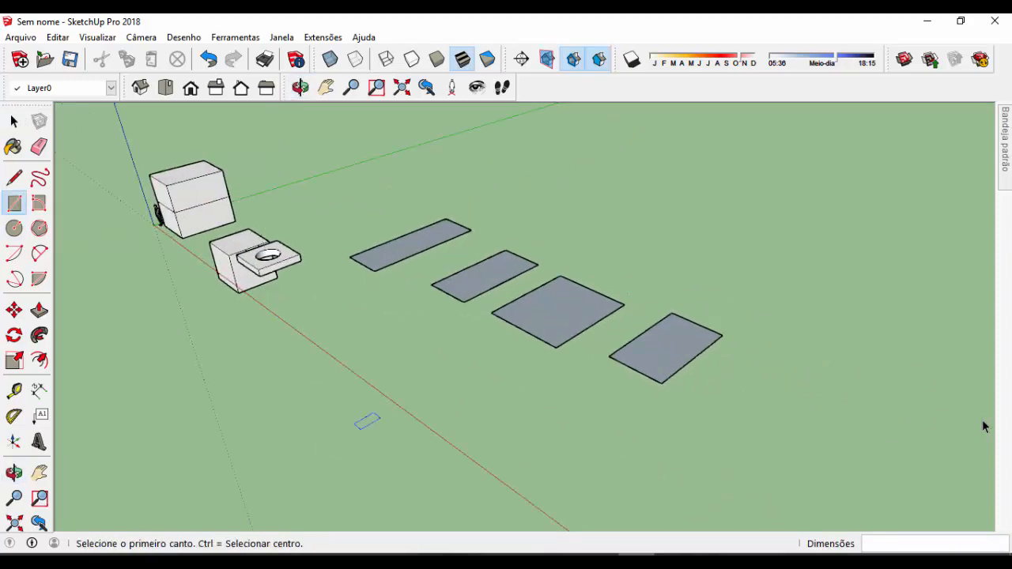
# Push/Pull the long narrow rectangle nearest the boxes up by 200 cm
pyautogui.click(40, 310)
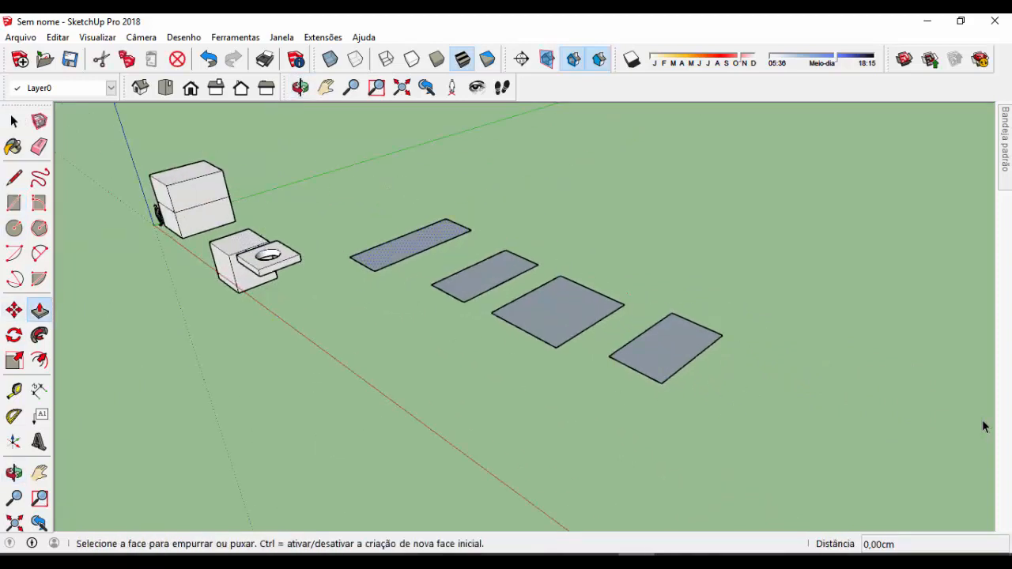
pyautogui.click(411, 245)
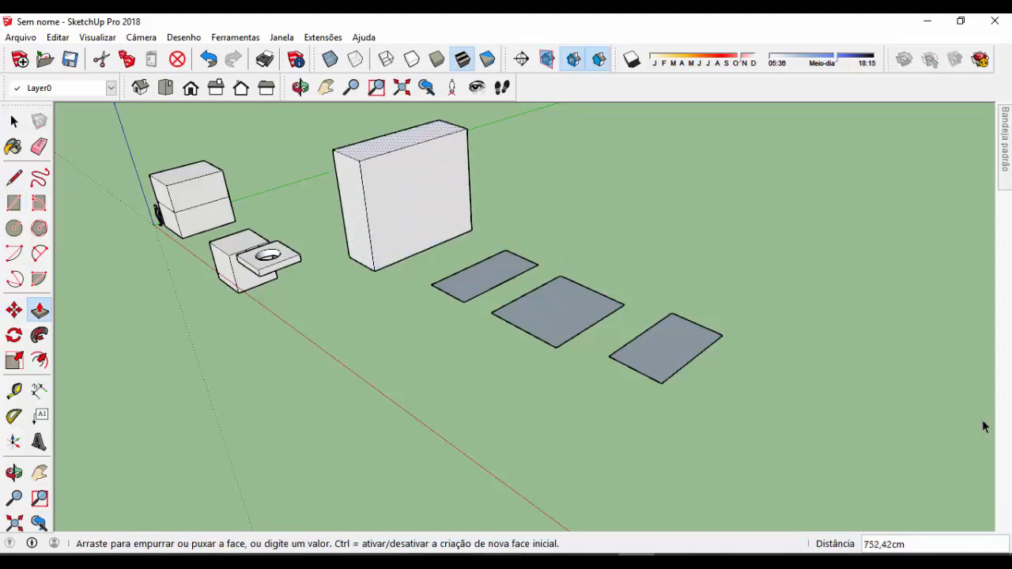
pyautogui.write('200')
pyautogui.press('Return')
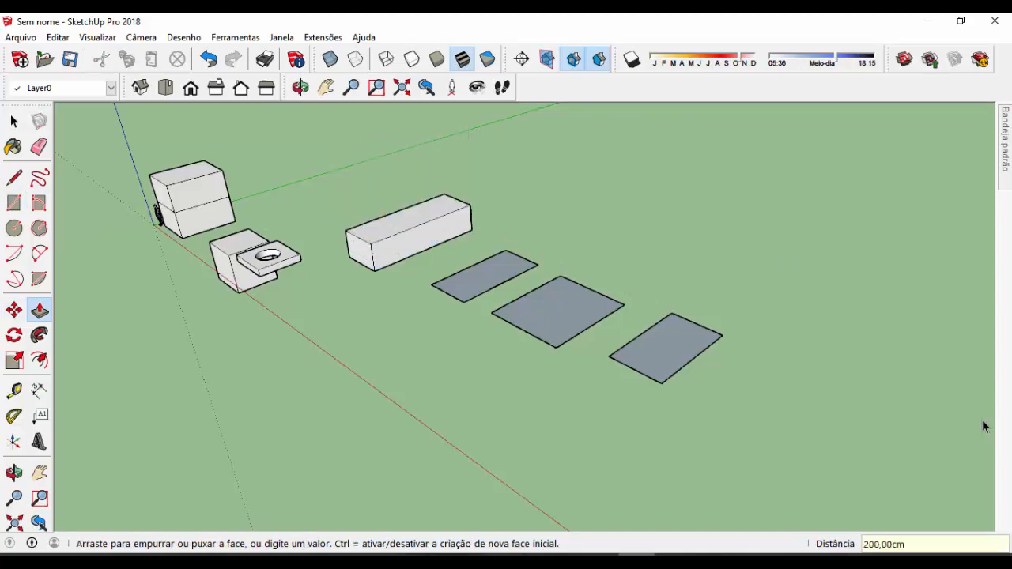
# Repeat the 200 cm Push/Pull on the other three ground rectangles
pyautogui.moveTo(982, 426); pyautogui.dragTo(982, 411, button='middle')
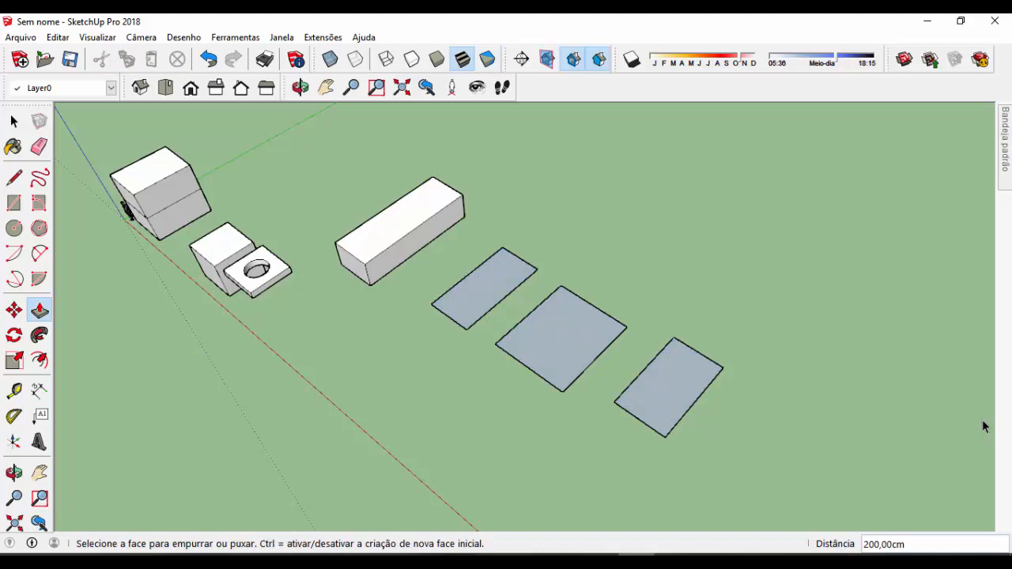
pyautogui.doubleClick(485, 287)
pyautogui.doubleClick(561, 338)
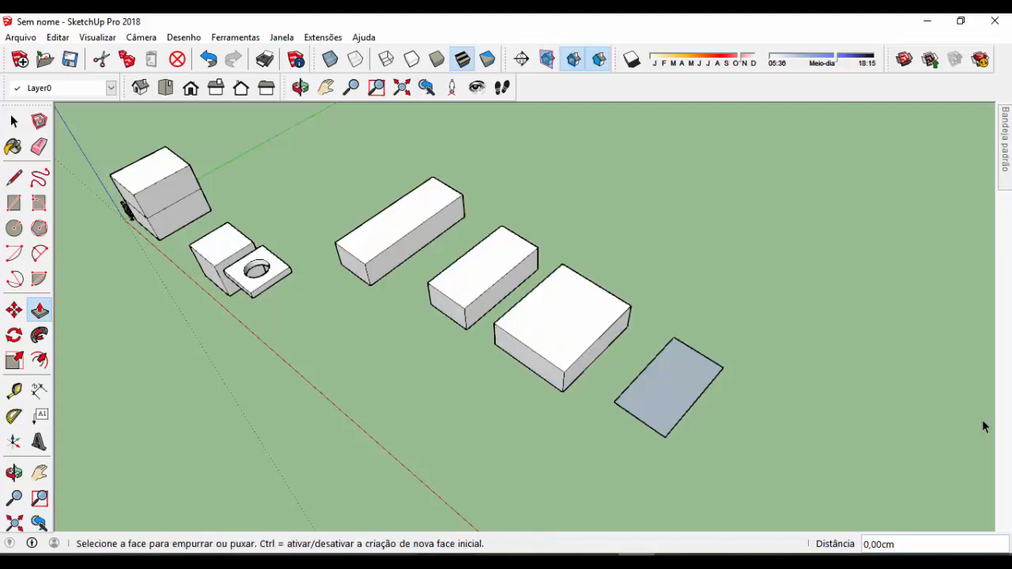
pyautogui.doubleClick(668, 387)
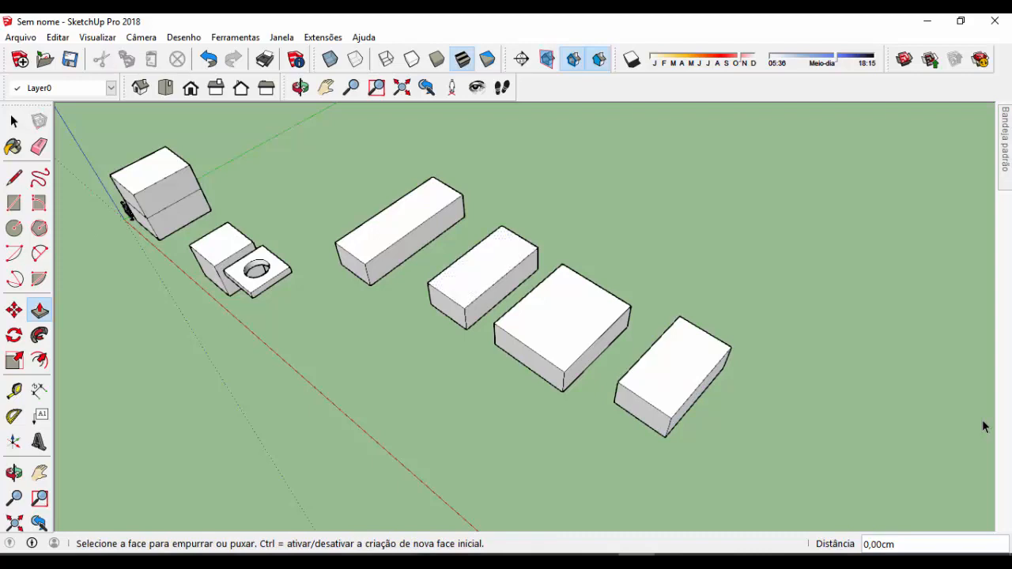
pyautogui.moveTo(557, 332); pyautogui.dragTo(551, 305, button='middle')
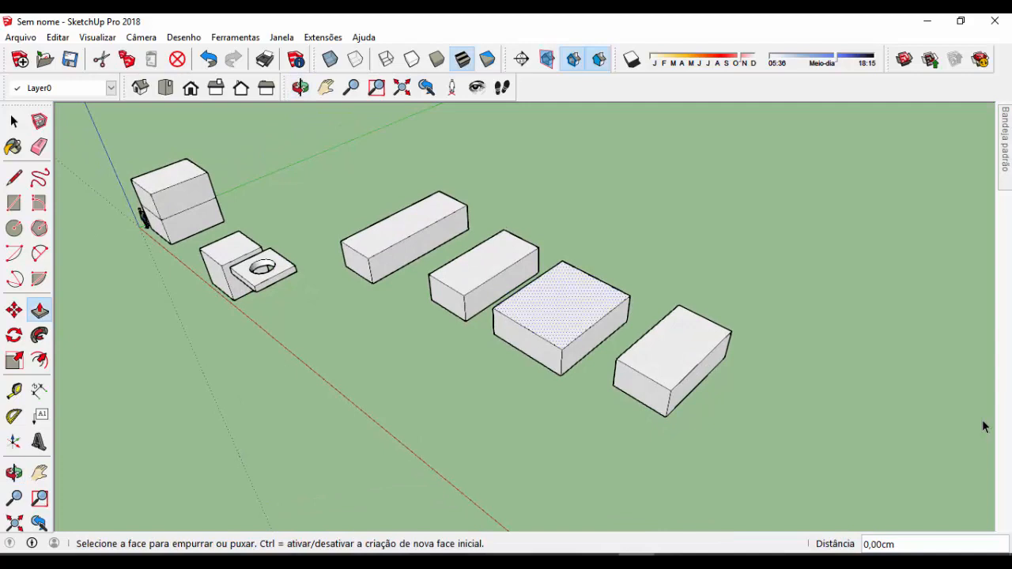
pyautogui.scroll(2, 550, 305)
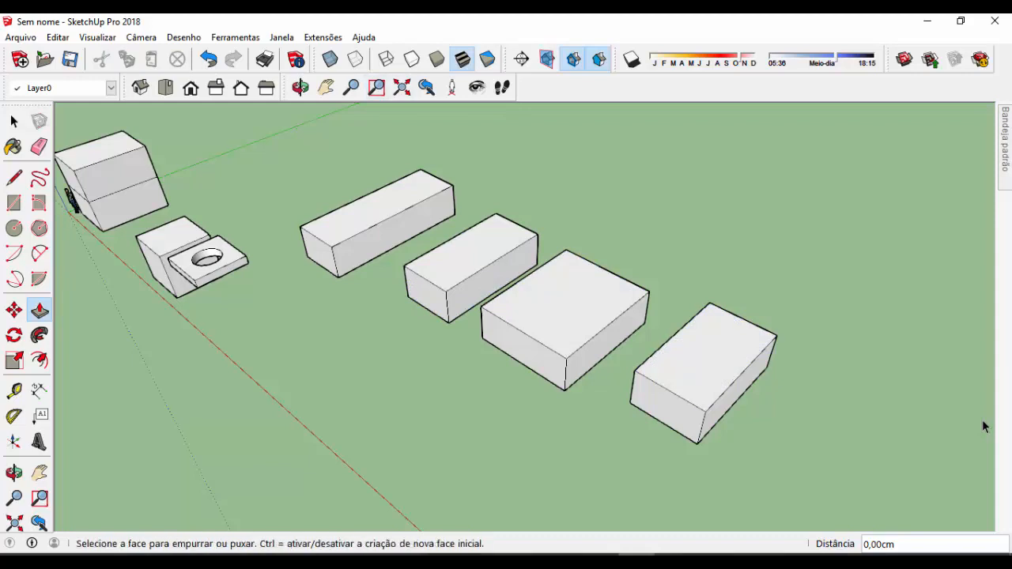
pyautogui.scroll(-2, 604, 277)
pyautogui.scroll(1, 396, 150)
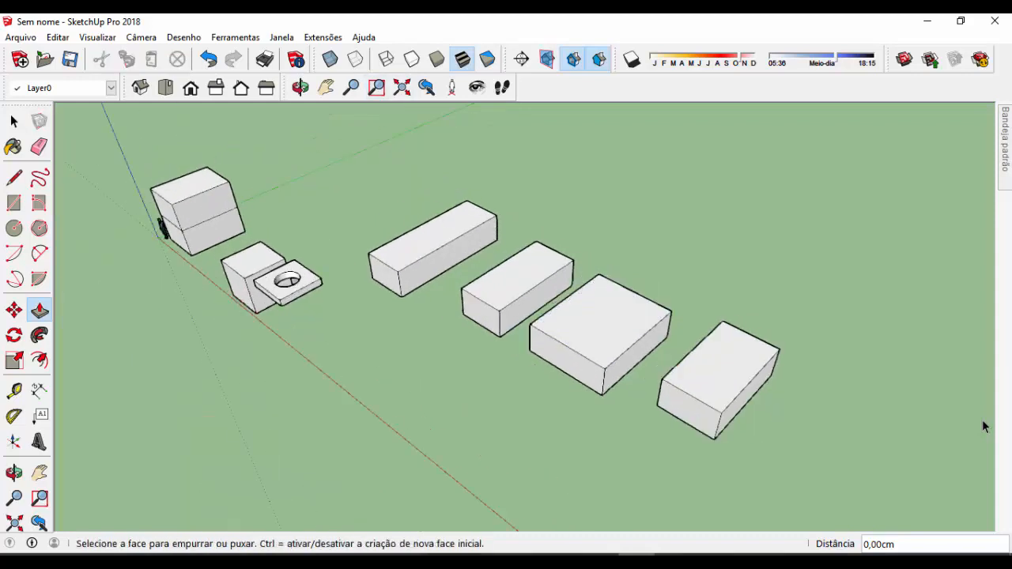
pyautogui.scroll(1, 459, 158)
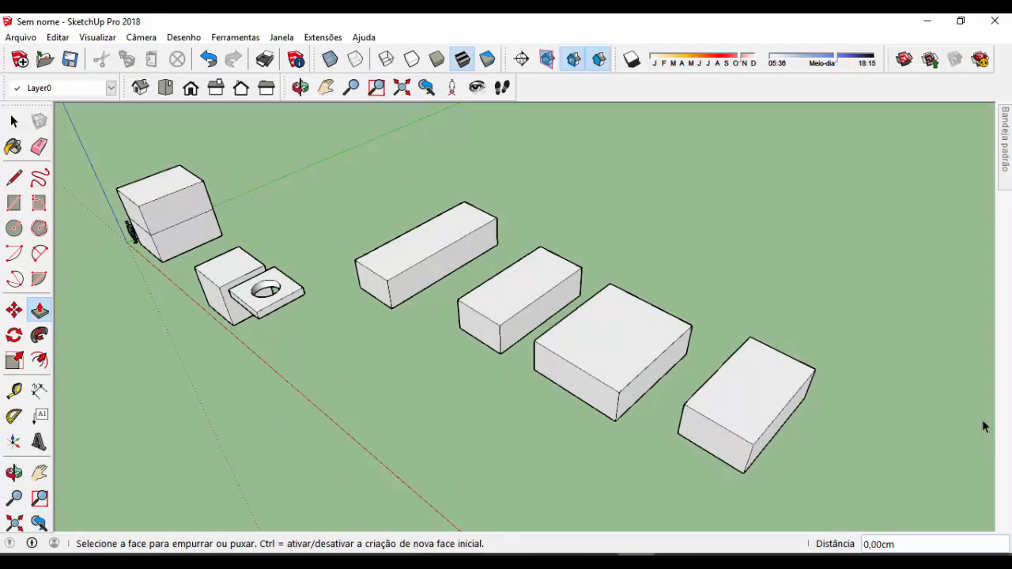
pyautogui.moveTo(443, 265); pyautogui.dragTo(460, 239, button='middle')
pyautogui.moveTo(475, 276); pyautogui.dragTo(459, 259, button='middle')
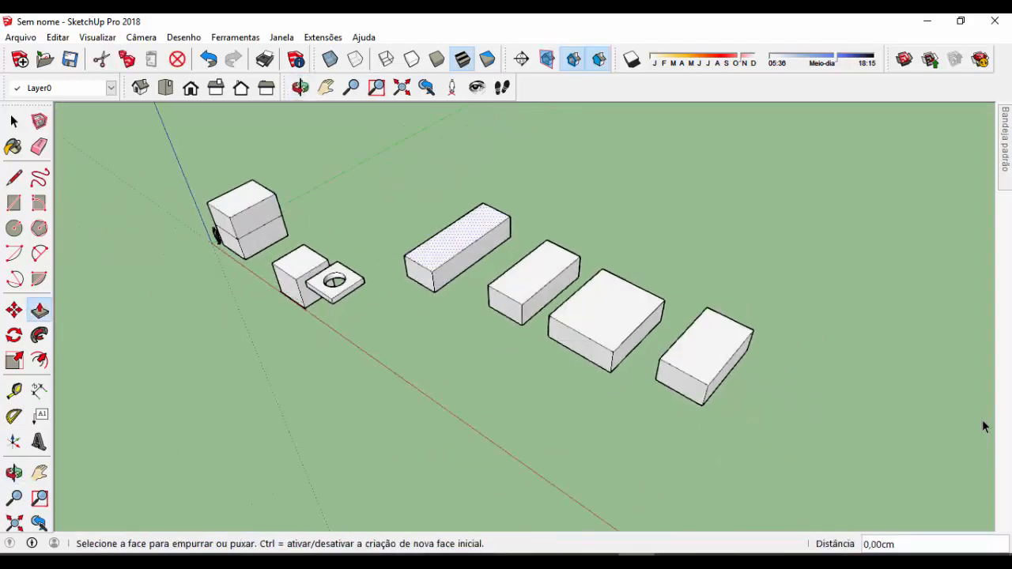
# Draw a freehand rectangle on the ground between the row of four boxes and the red axis
pyautogui.press('r')
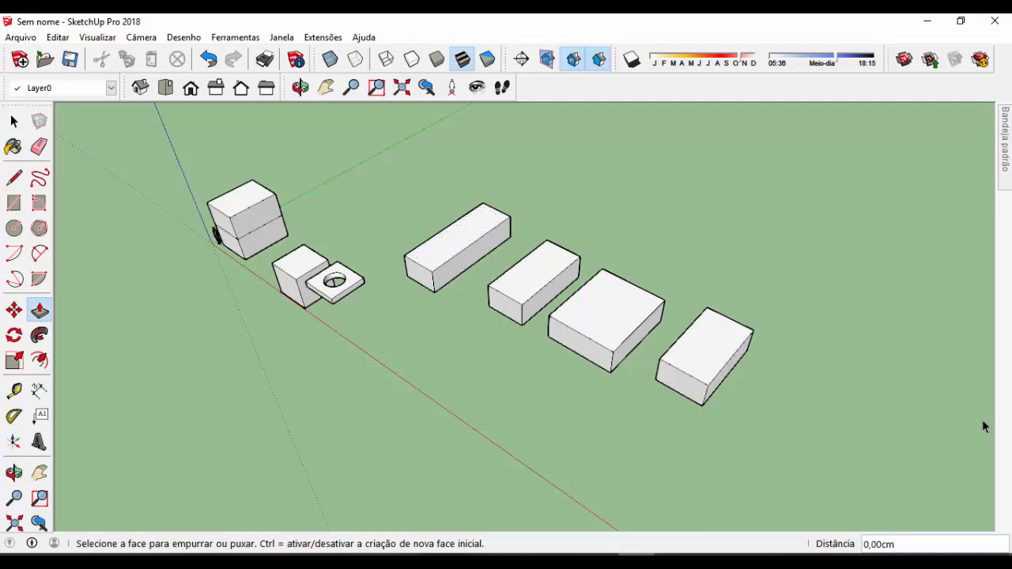
pyautogui.click(405, 357)
pyautogui.click(520, 355)
pyautogui.scroll(2, 375, 386)
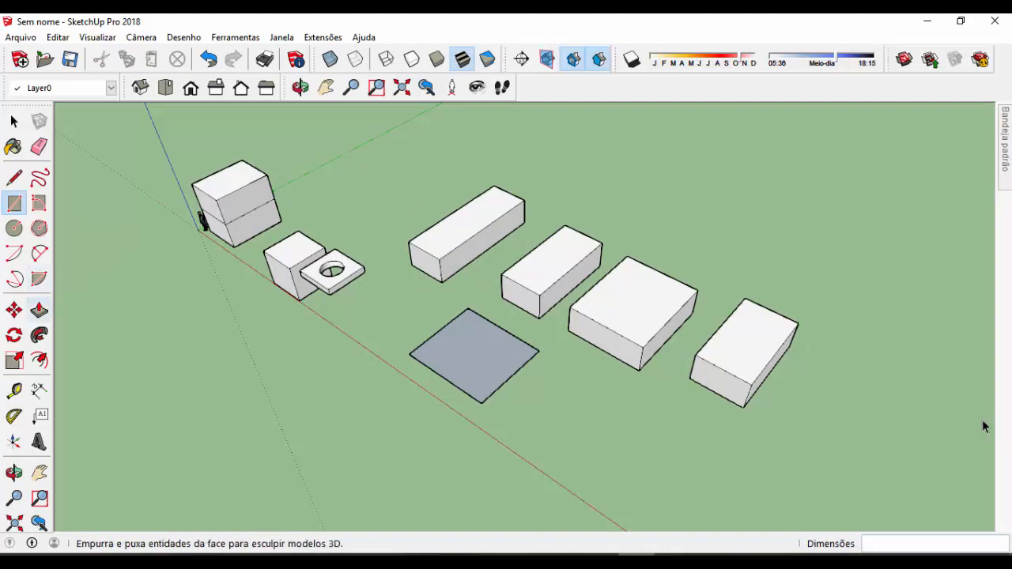
# Push/Pull the new ground rectangle up by 50 cm into a flat slab
pyautogui.click(39, 310)
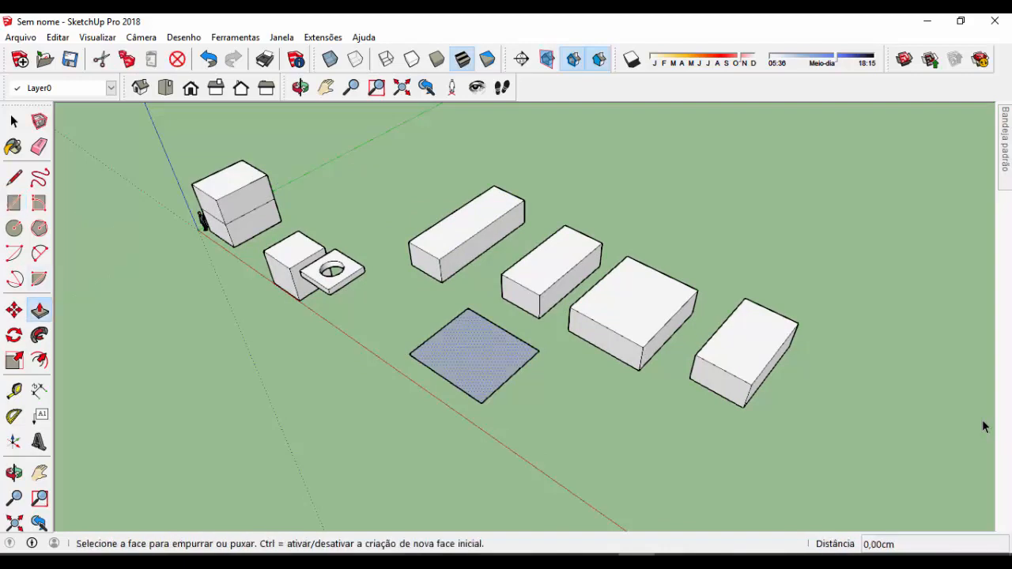
pyautogui.click(475, 357)
pyautogui.write('5')
pyautogui.press('Return')
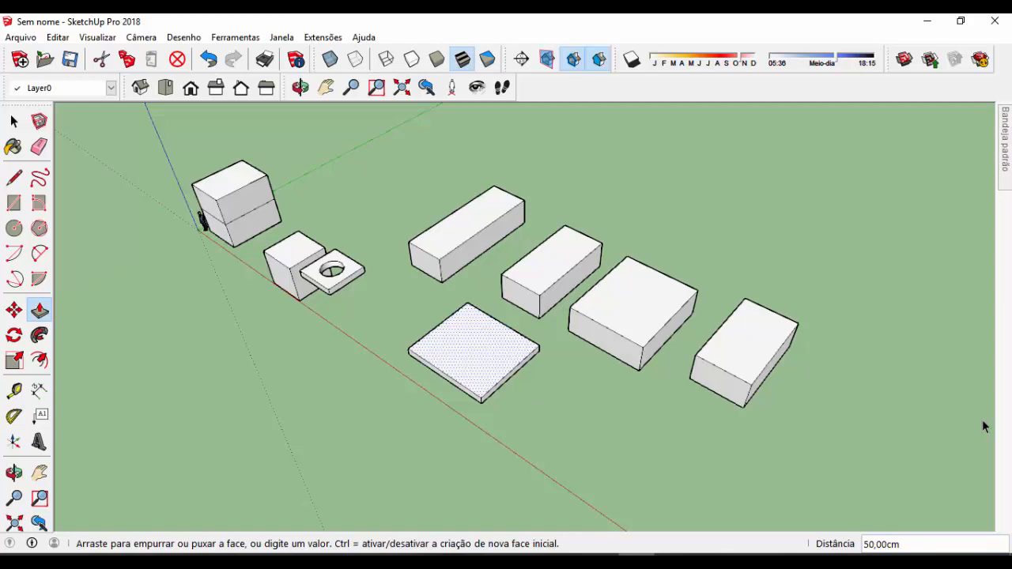
# Re-enter the slab's Push/Pull distance as 100 cm, 300 cm and finally 50 cm
pyautogui.write('100')
pyautogui.press('Return')
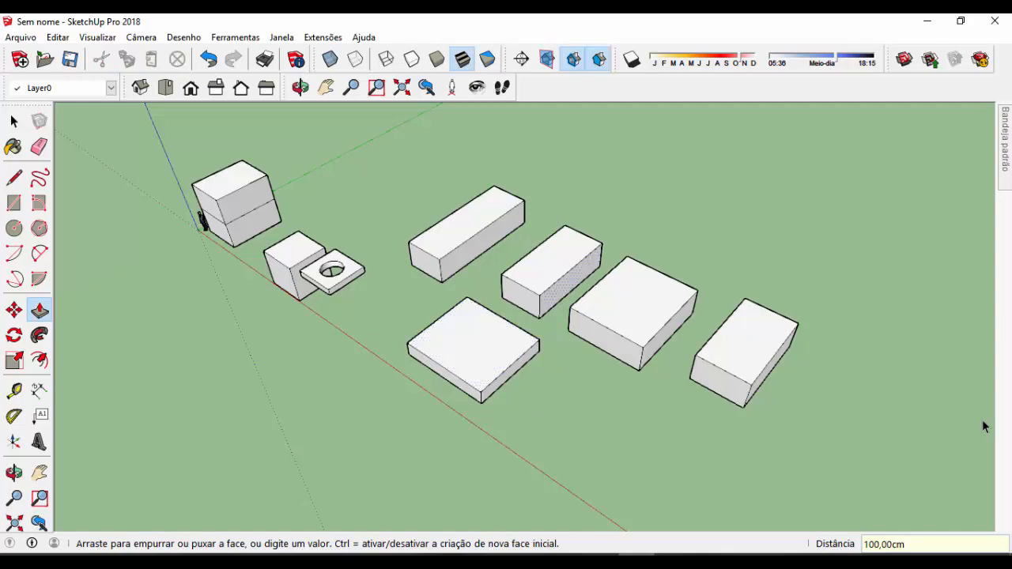
pyautogui.write('300')
pyautogui.press('Return')
pyautogui.write('50')
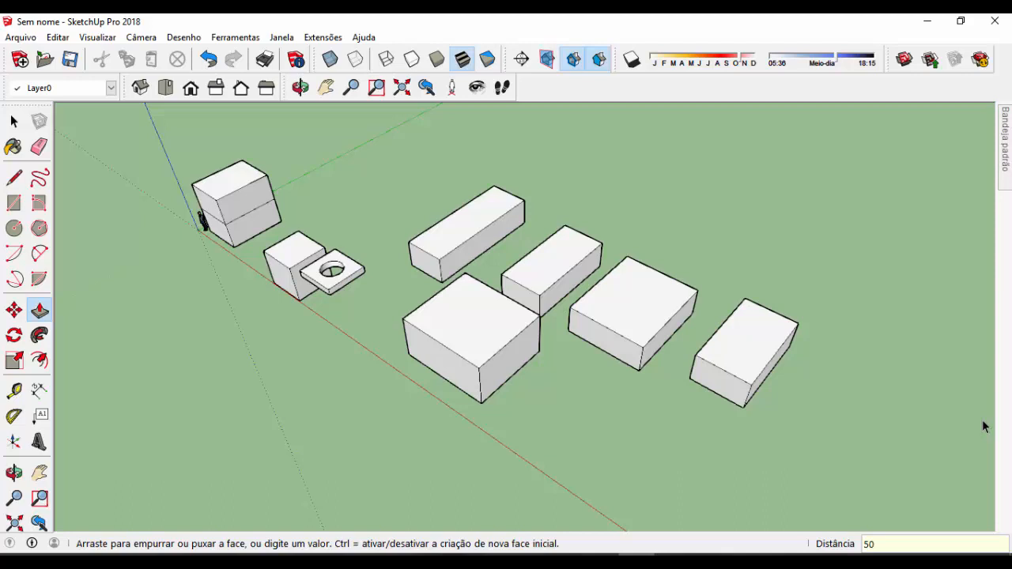
pyautogui.press('Return')
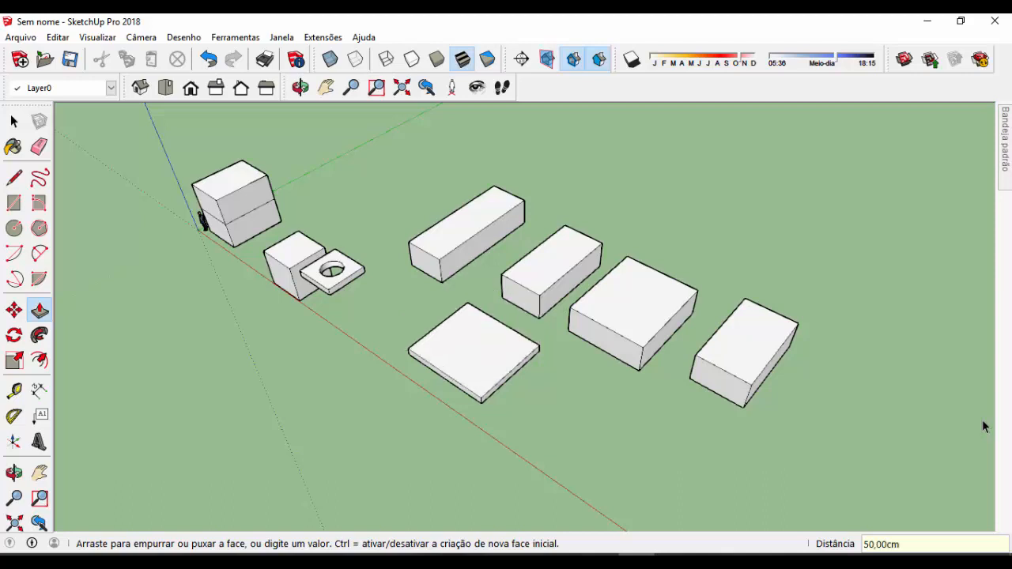
# Draw a short freehand line on the empty ground beyond the flat slab and delete it
pyautogui.scroll(2, 984, 427)
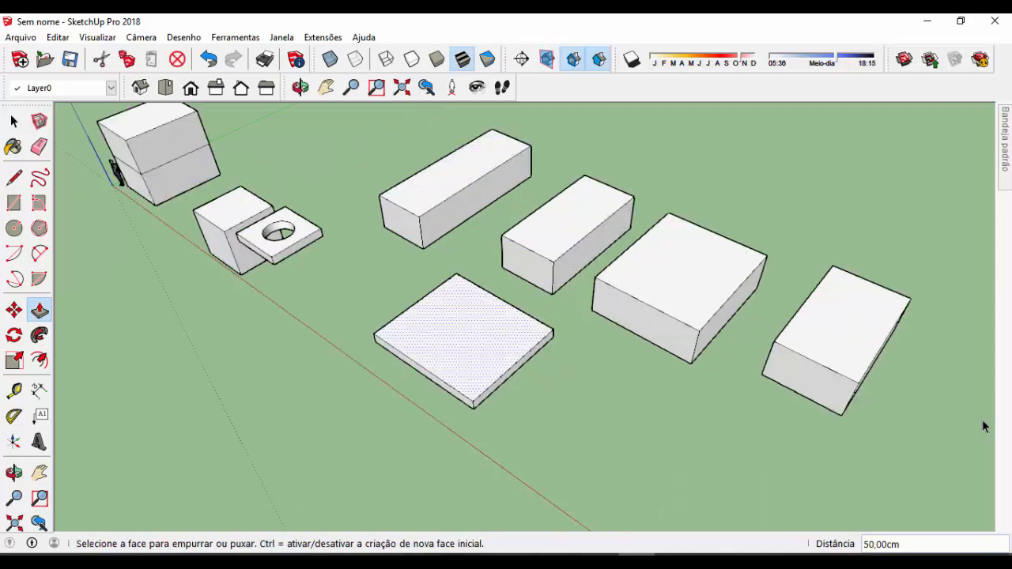
pyautogui.click(14, 178)
pyautogui.click(614, 447)
pyautogui.click(711, 440)
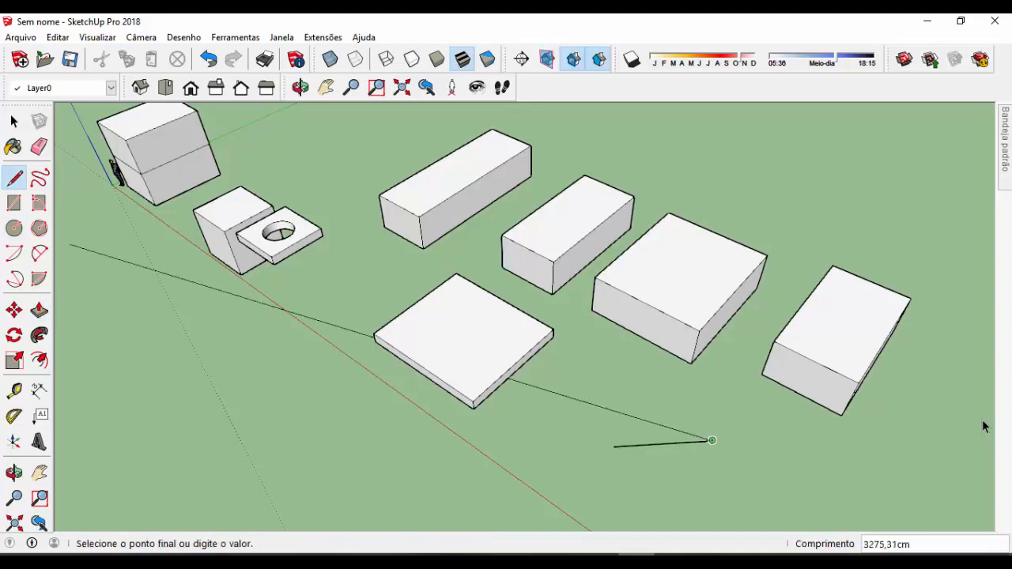
pyautogui.press('space')
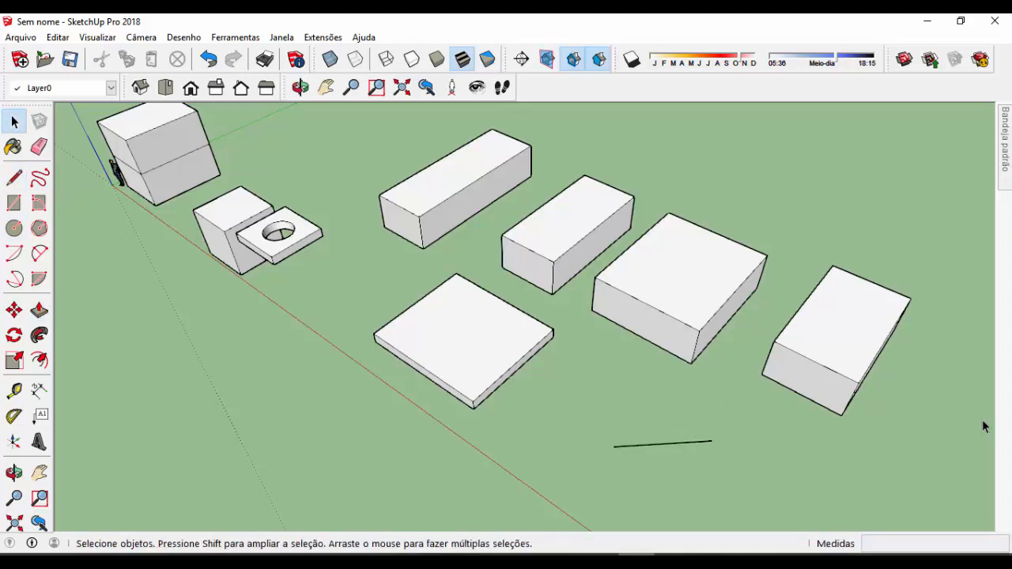
pyautogui.click(39, 310)
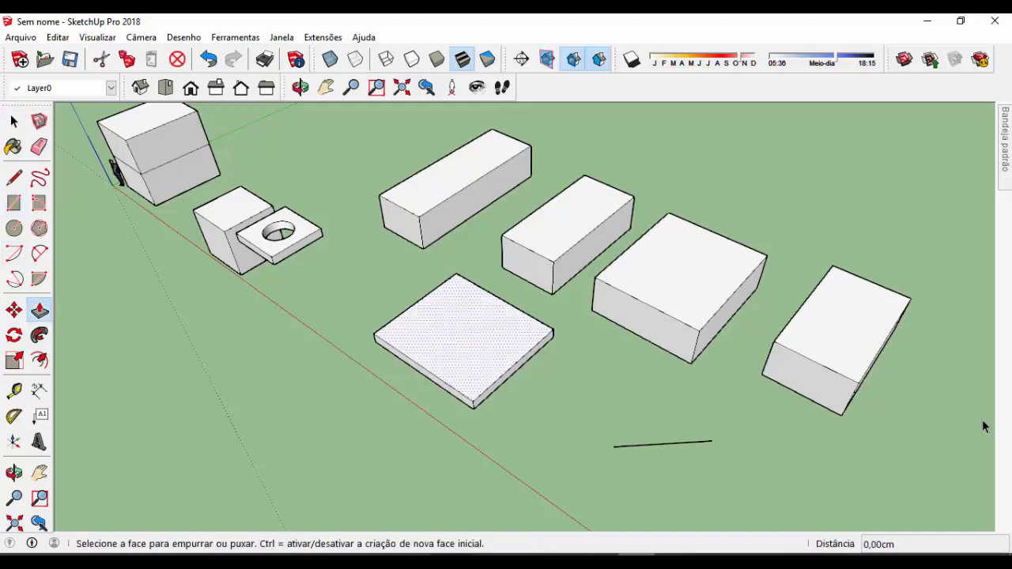
pyautogui.press('space')
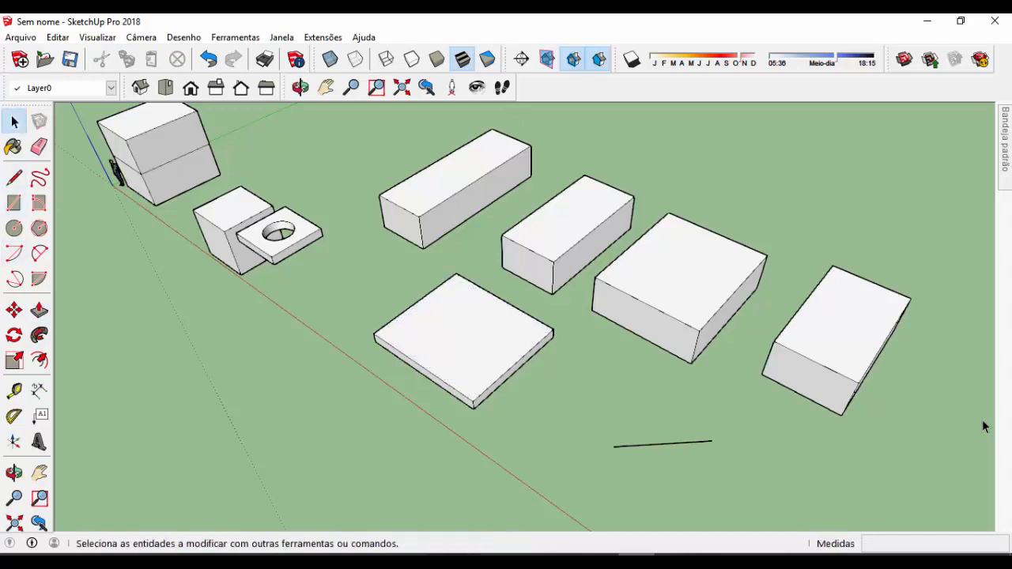
pyautogui.press('Delete')
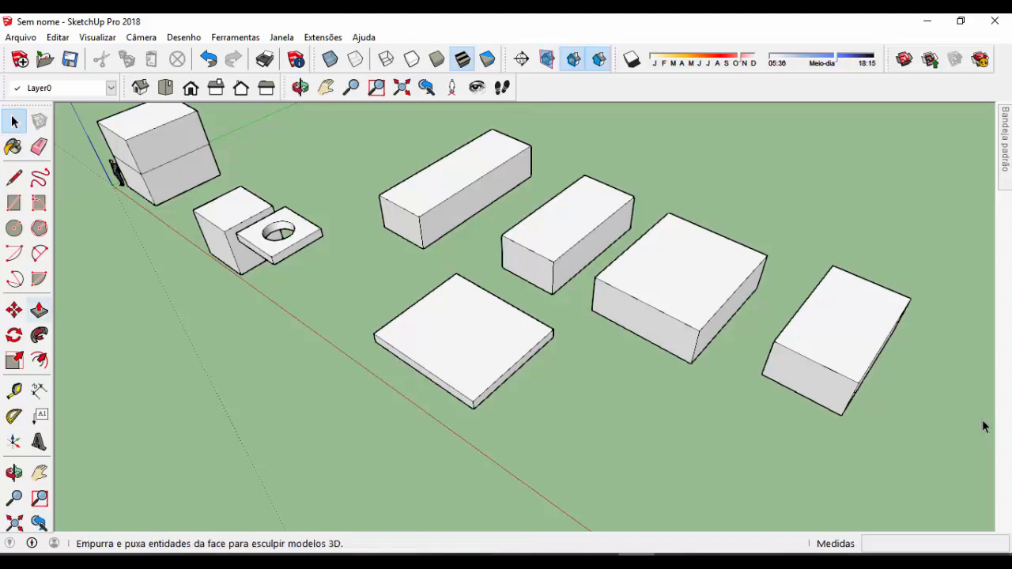
# Push/Pull the top face of the second box in the row up by 100 cm
pyautogui.click(40, 309)
pyautogui.scroll(-1, 365, 478)
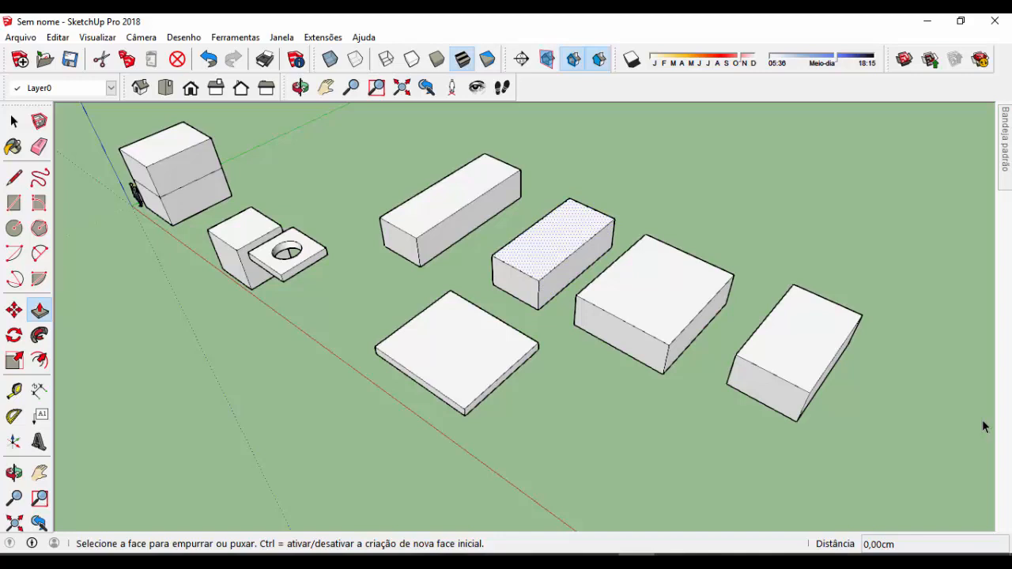
pyautogui.click(554, 239)
pyautogui.write('100')
pyautogui.press('Return')
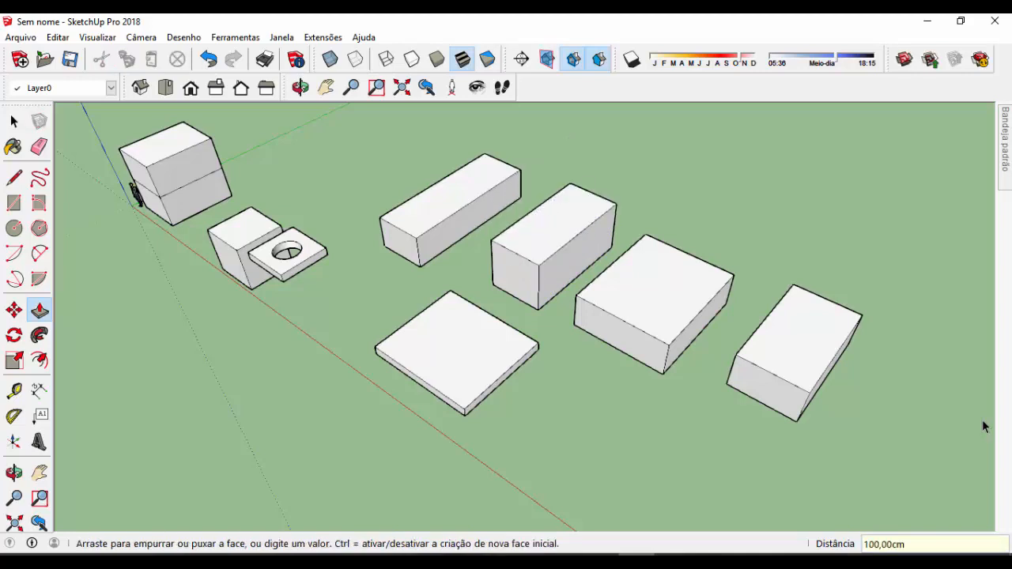
# Re-enter the second box's extrusion distance as 200 cm and 500 cm, and undo the extrusion
pyautogui.write('200')
pyautogui.press('Return')
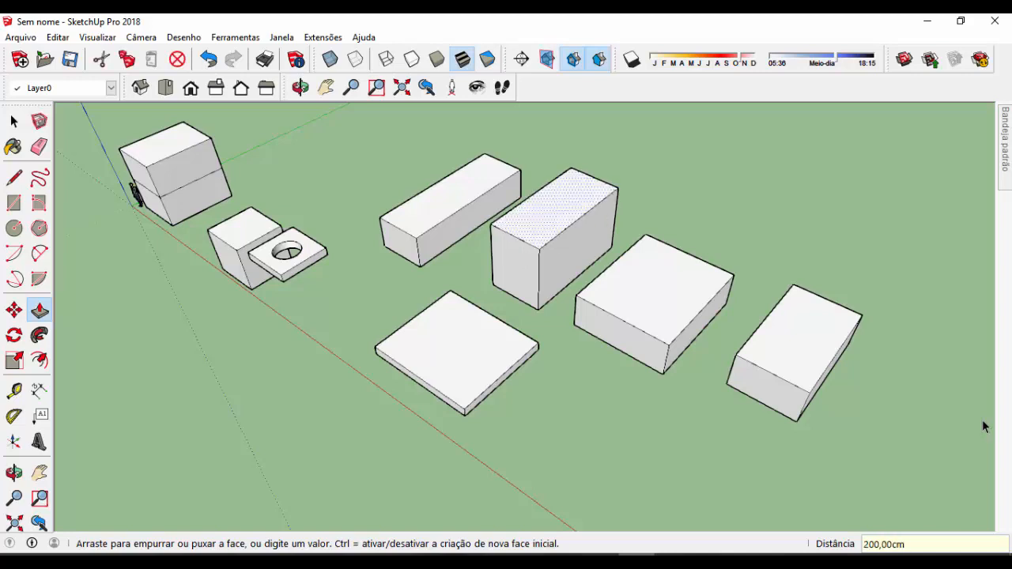
pyautogui.write('500')
pyautogui.press('Return')
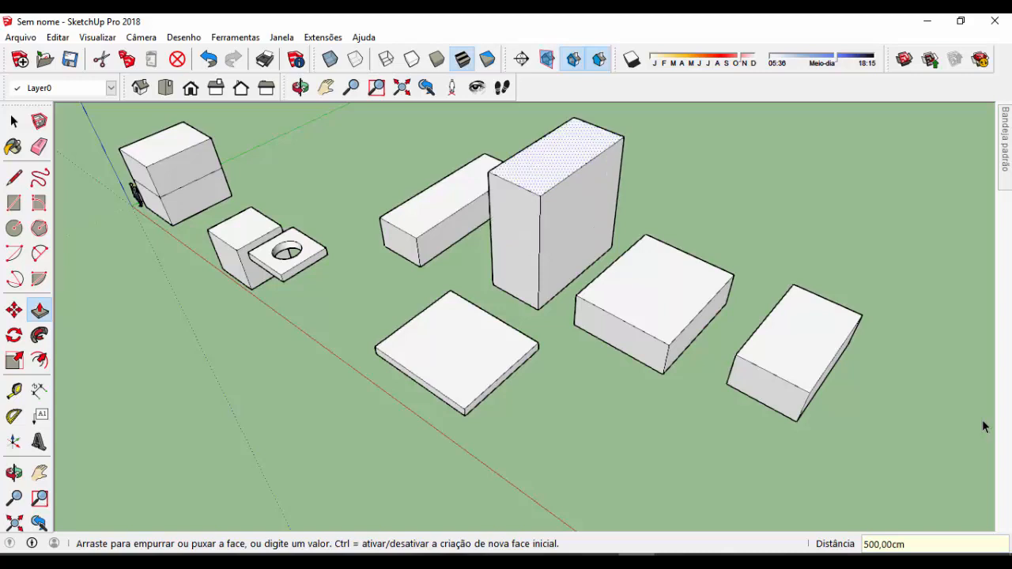
pyautogui.hotkey('ctrl', 'z')
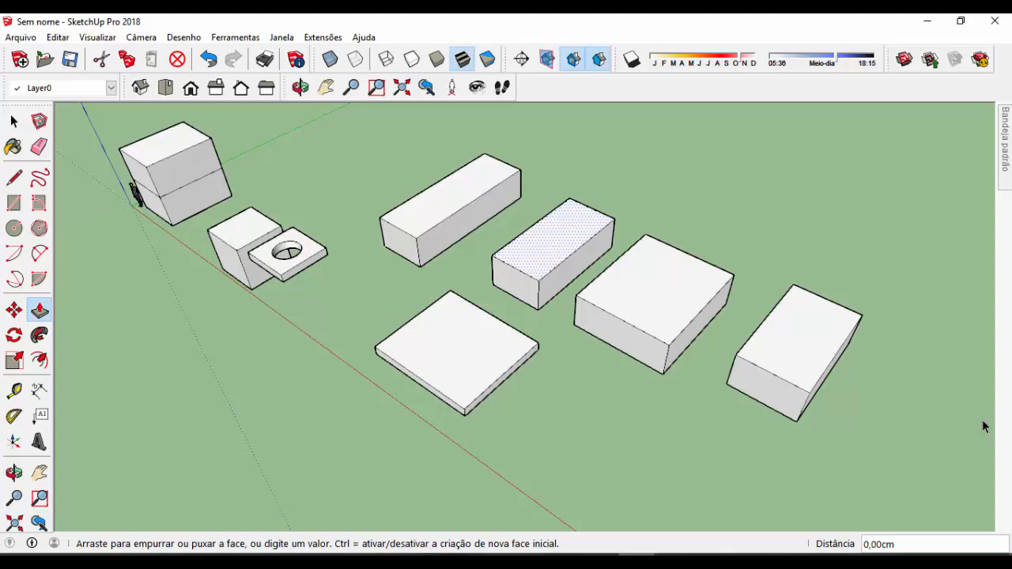
pyautogui.hotkey('ctrl', 't')
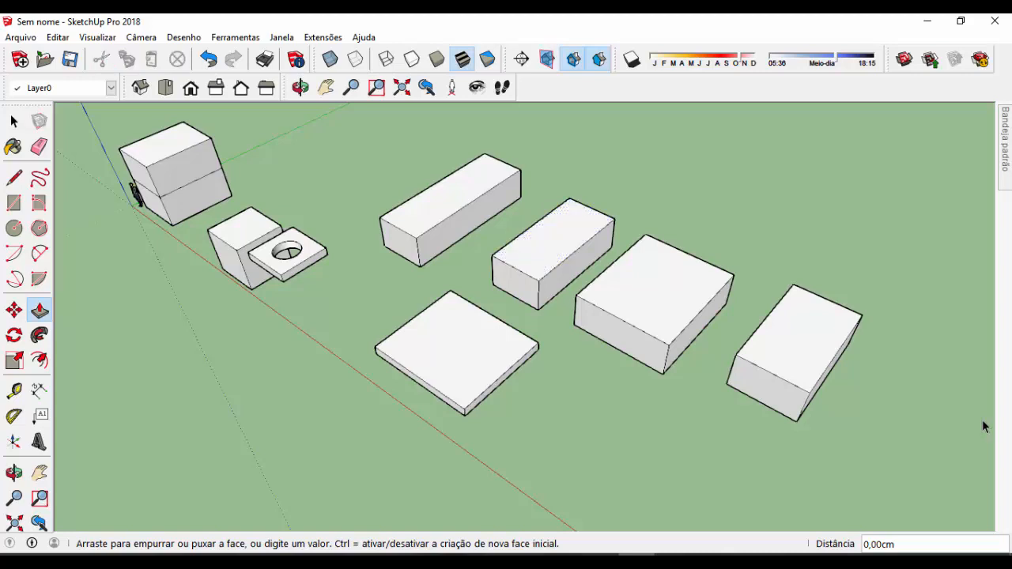
# Draw a circle with a 300 cm radius on the ground near the red axis, beyond the flat slab
pyautogui.press('c')
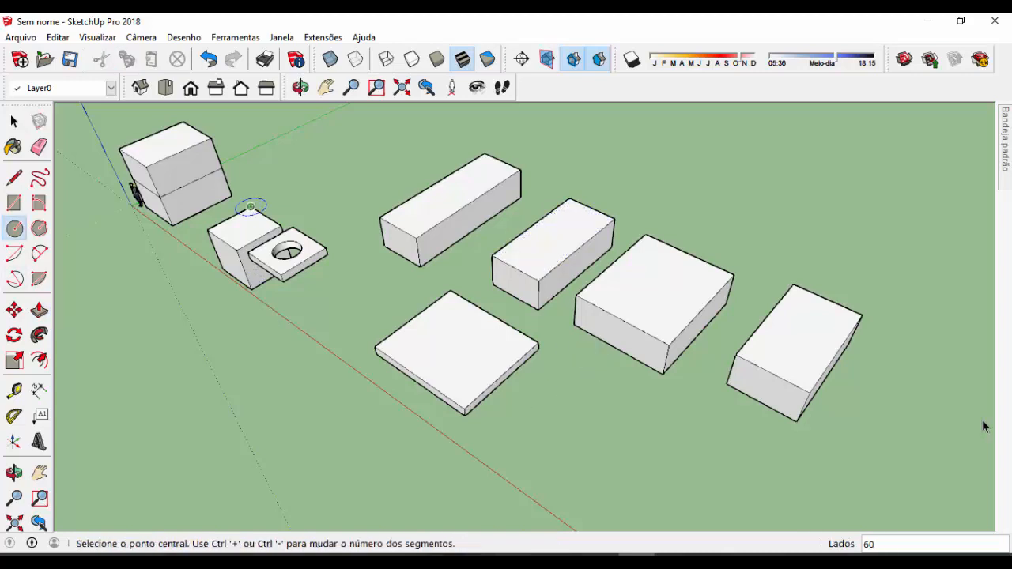
pyautogui.scroll(-2, 615, 402)
pyautogui.click(514, 406)
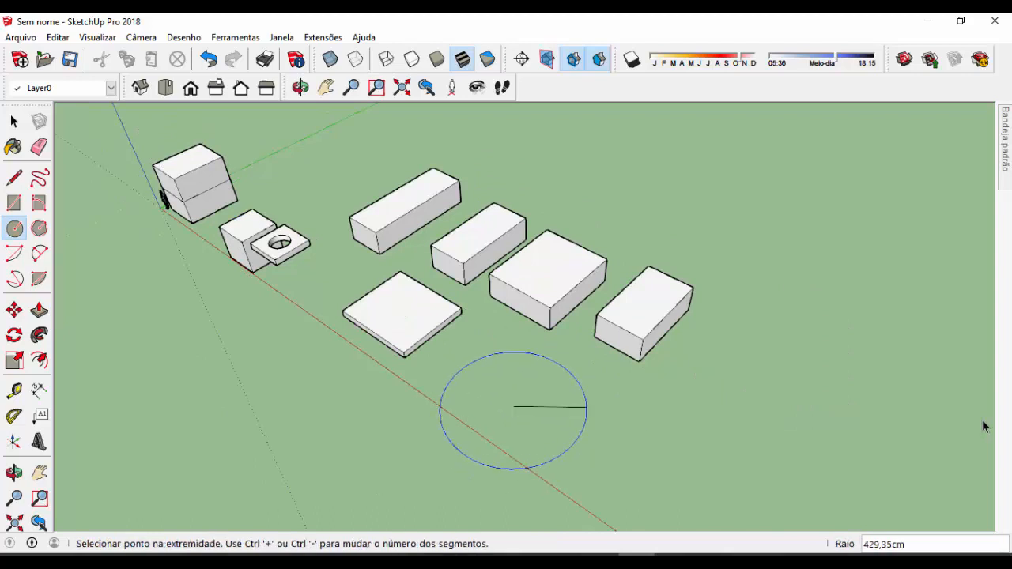
pyautogui.write('300')
pyautogui.press('Return')
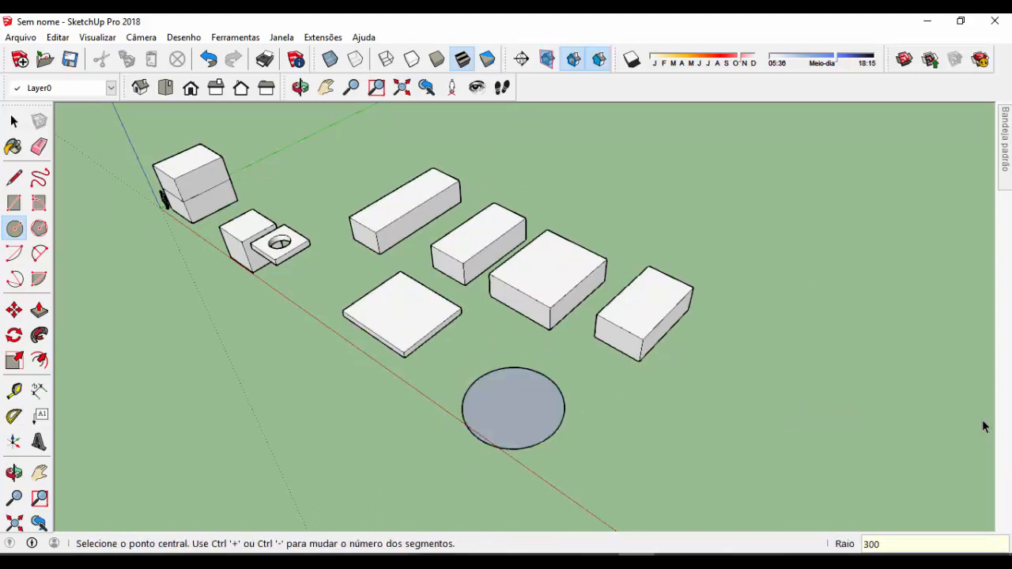
# Re-enter the circle's radius as 100, 50 and 250 cm, ending with 500 cm
pyautogui.write('100')
pyautogui.press('Return')
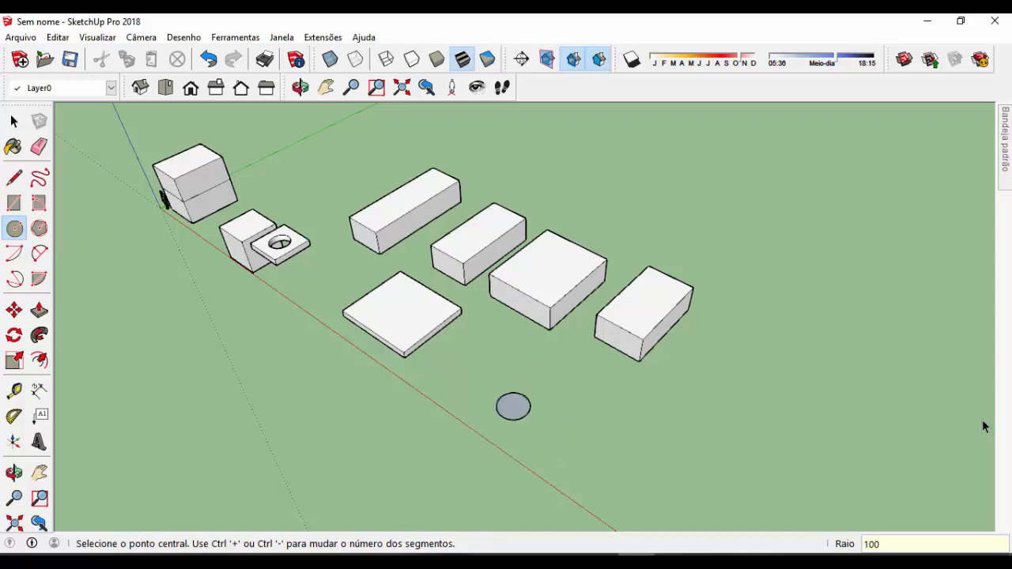
pyautogui.write('50')
pyautogui.press('Return')
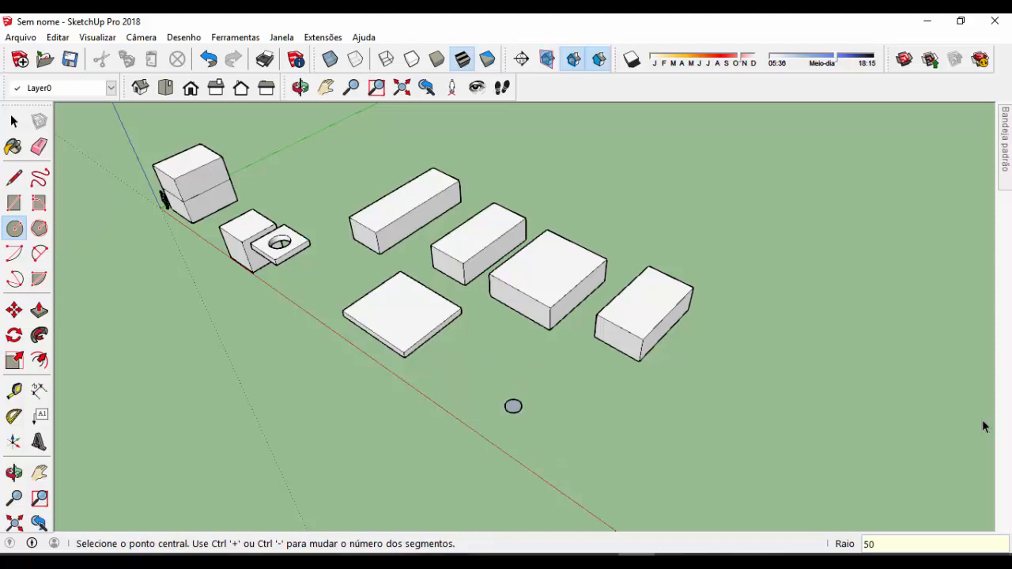
pyautogui.write('250')
pyautogui.press('Return')
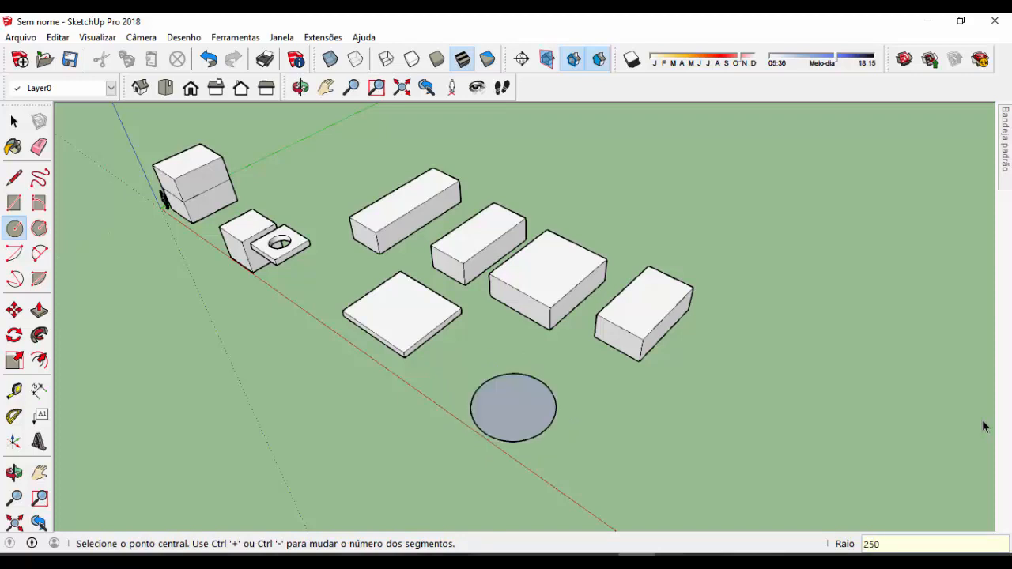
pyautogui.write('500')
pyautogui.press('Return')
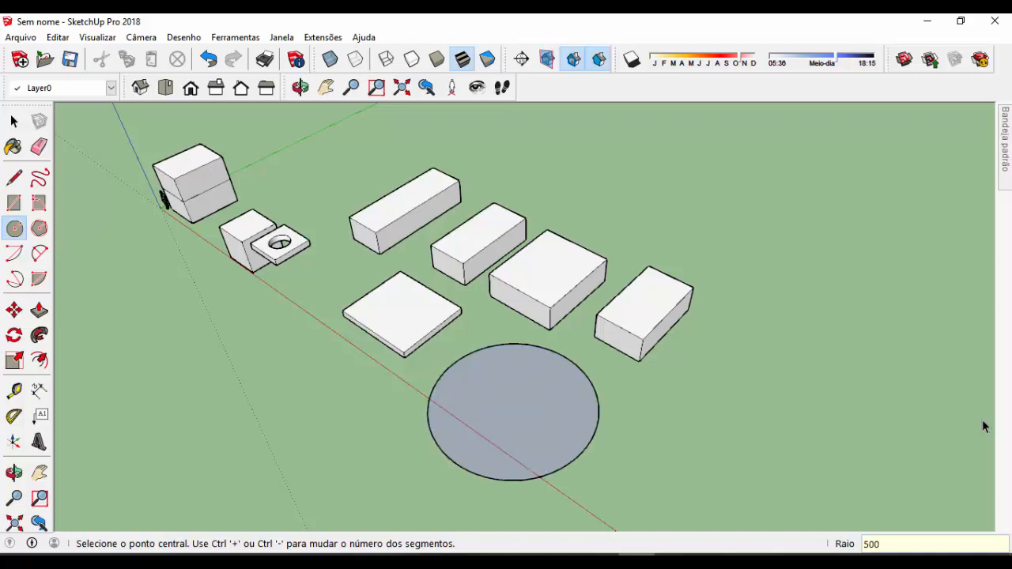
# Draw a 300 by 300 cm rectangle on the ground beside the large circle
pyautogui.press('r')
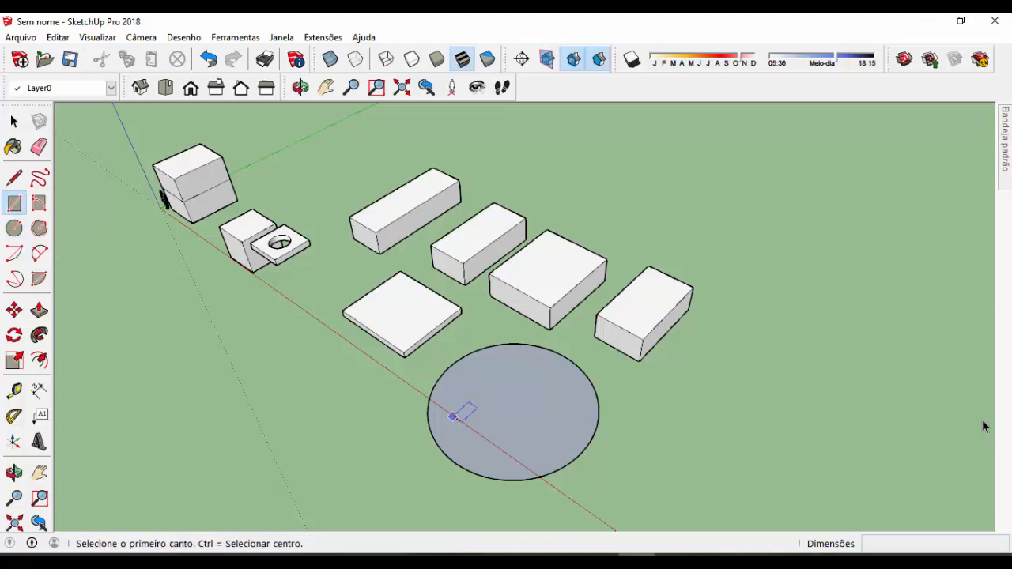
pyautogui.click(661, 449)
pyautogui.write('300;300')
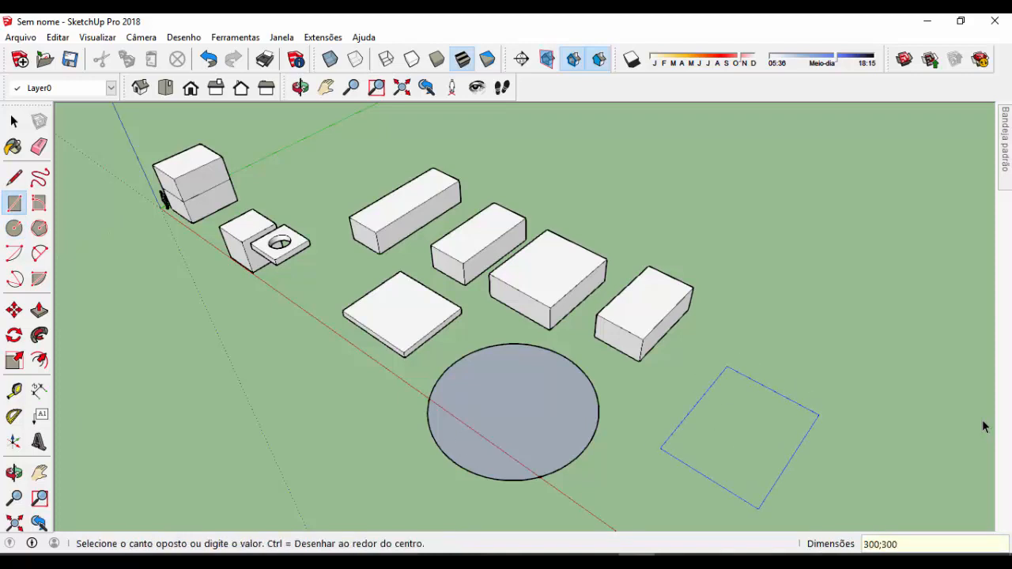
pyautogui.press('Return')
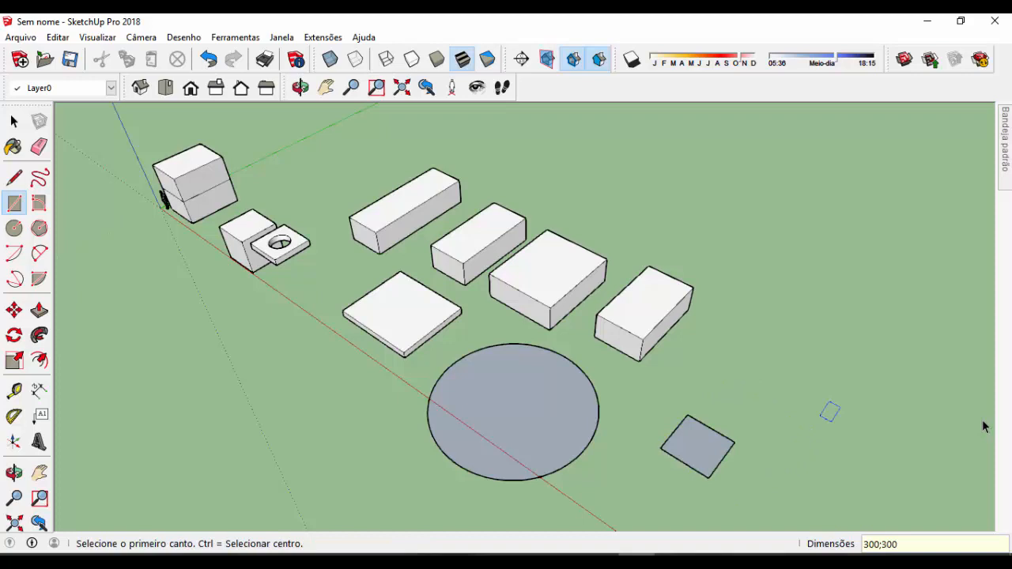
# Re-enter the rectangle's dimensions as 300;500 and finally 100;800 cm
pyautogui.write('300;500')
pyautogui.press('Return')
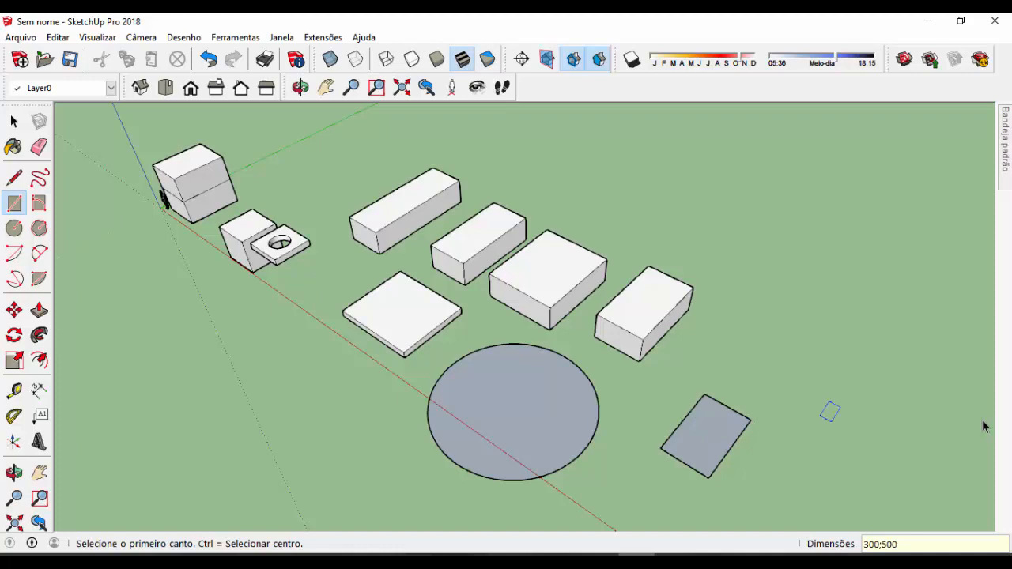
pyautogui.write('100;800')
pyautogui.press('Return')
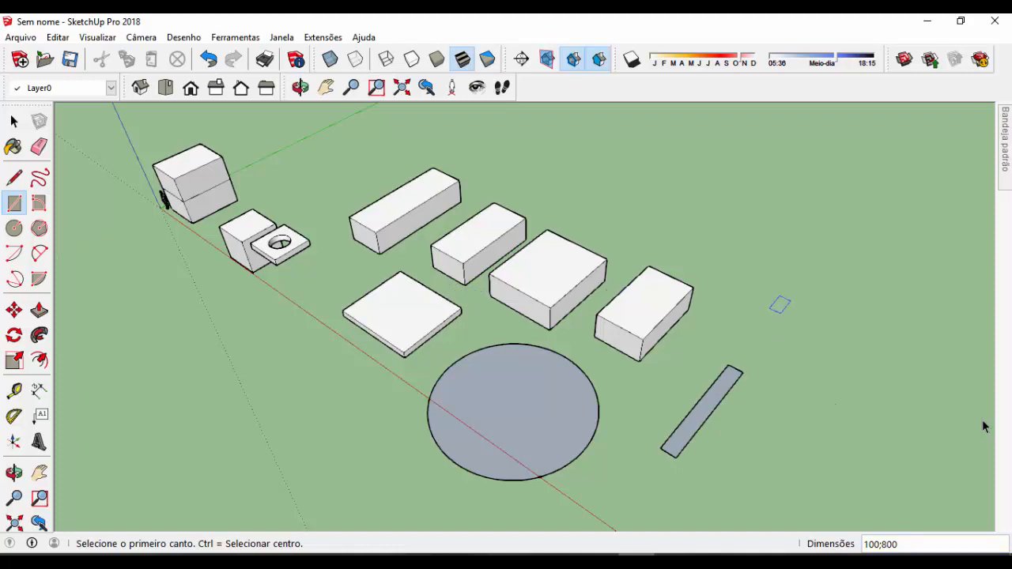
# Draw a freehand rectangle of about 715 by 1503 cm on the ground past the last box in the row
pyautogui.click(769, 308)
pyautogui.click(947, 243)
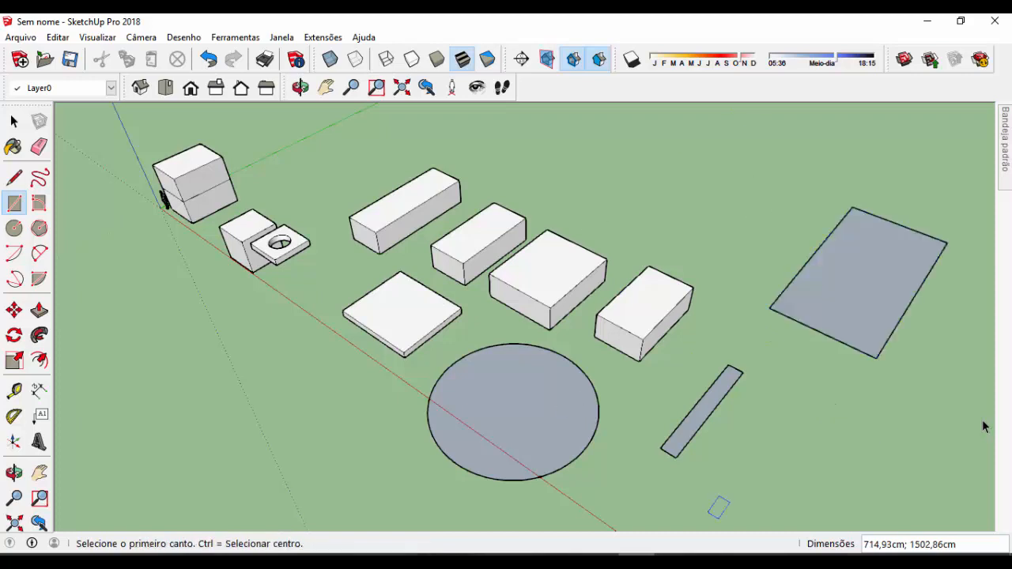